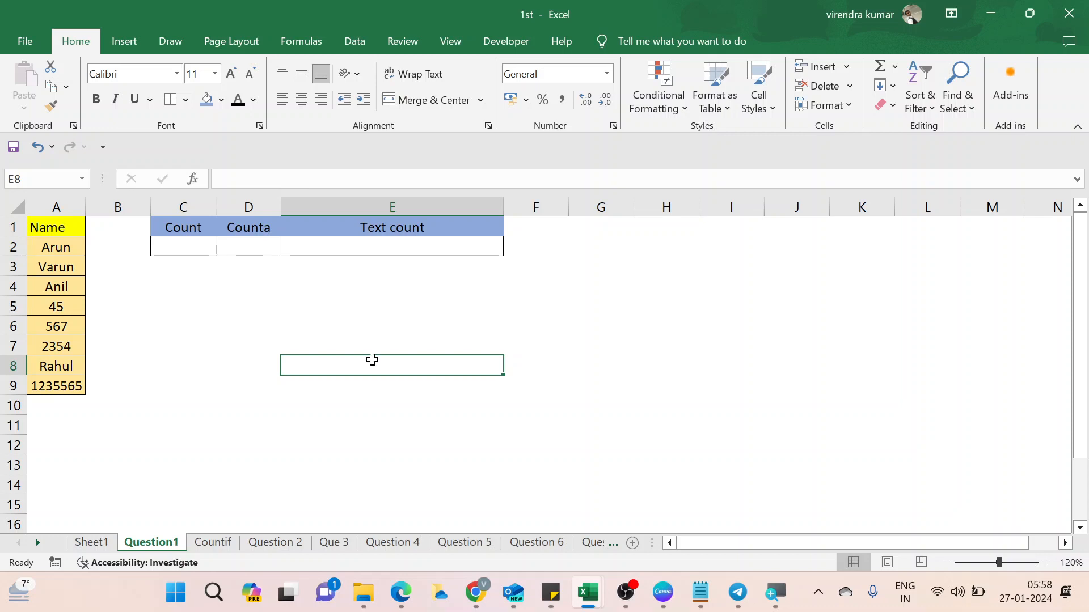
# Type the contact e-mail address into cell G1, where it becomes a hyperlink.
pyautogui.hotkey('ctrl', 'Up')
pyautogui.press('Right')
pyautogui.press('Right')
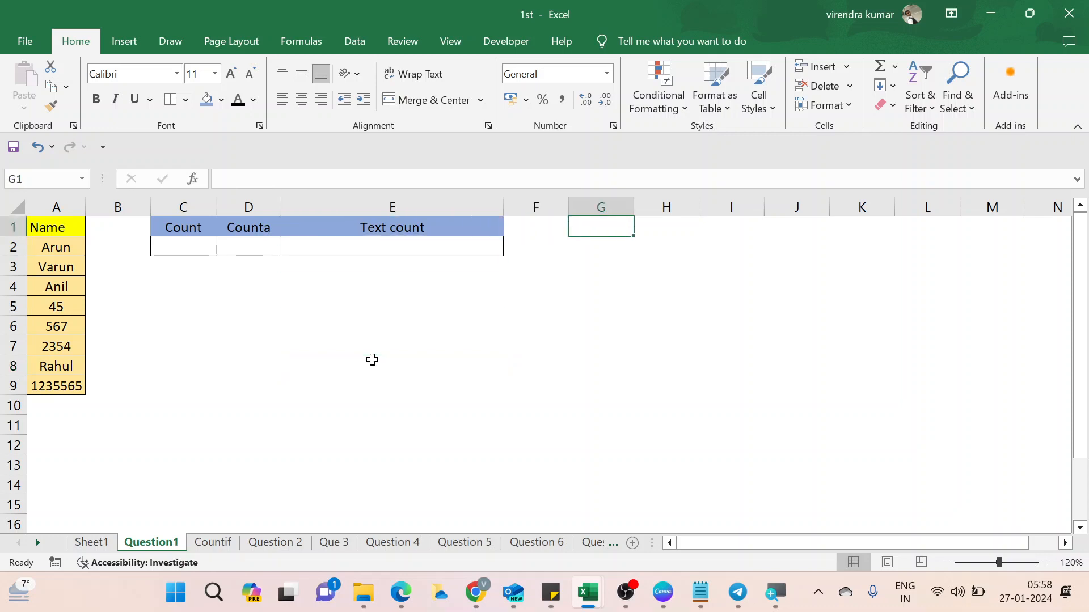
pyautogui.press('Left')
pyautogui.press('Left')
pyautogui.press('Left')
pyautogui.press('Left')
pyautogui.press('Left')
pyautogui.press('Left')
pyautogui.press('Right')
pyautogui.press('Right')
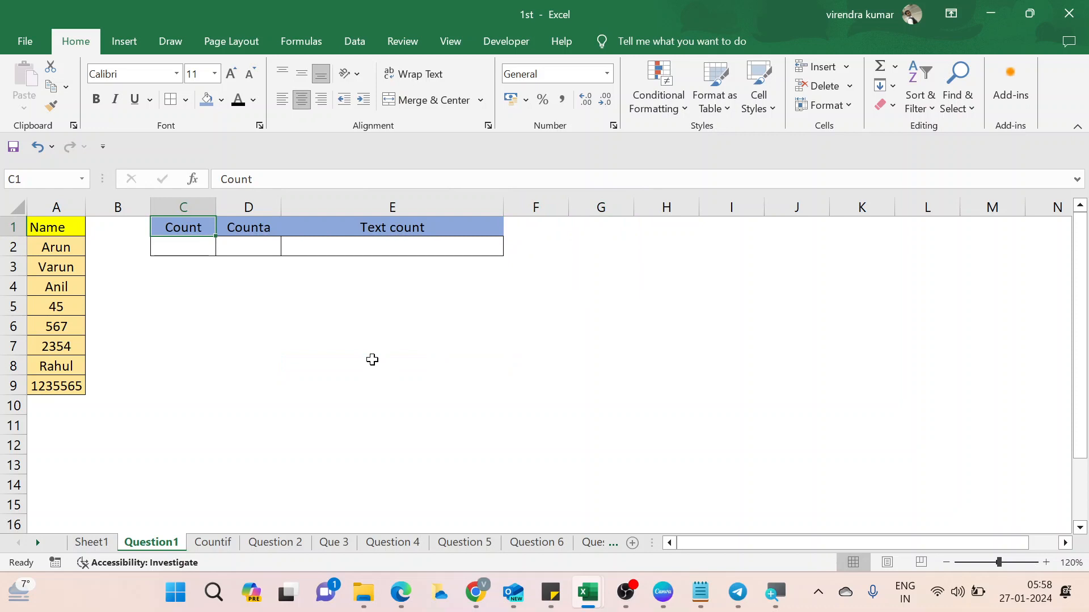
pyautogui.press('Right')
pyautogui.press('Right')
pyautogui.press('Right')
pyautogui.press('Right')
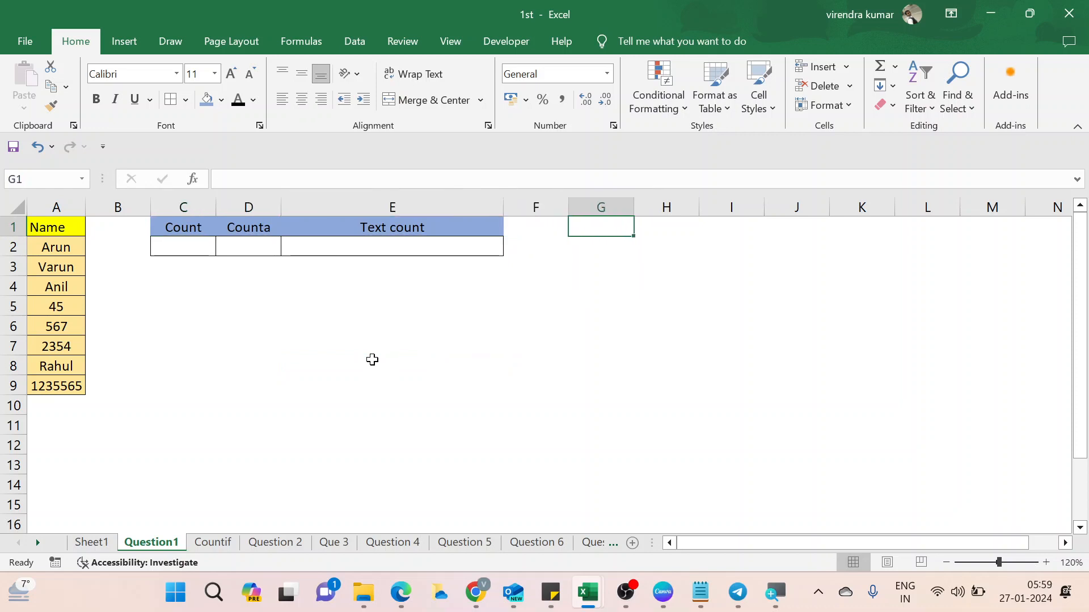
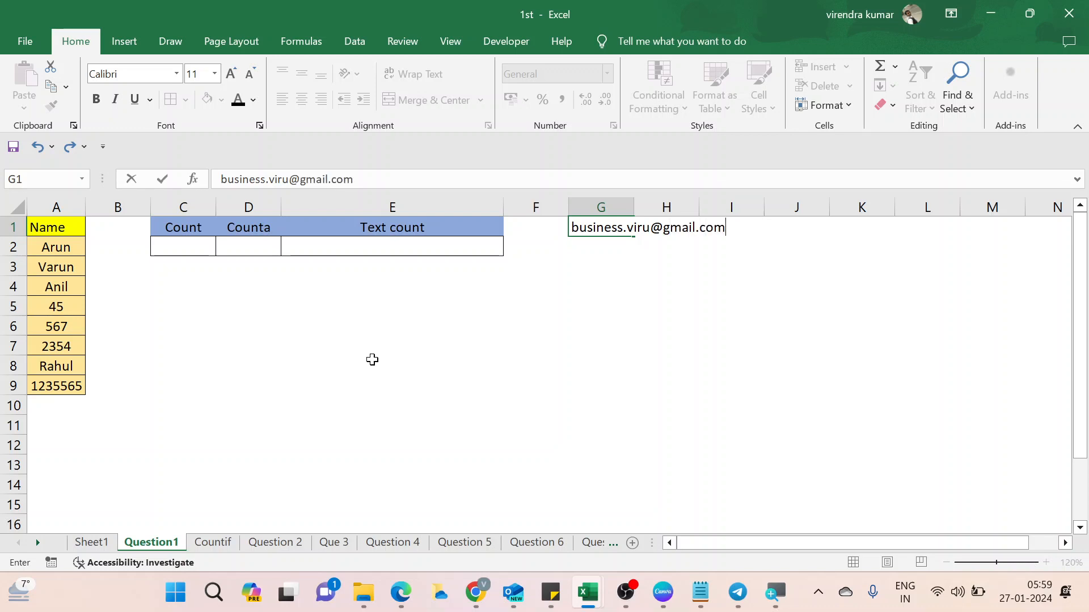
pyautogui.press('Return')
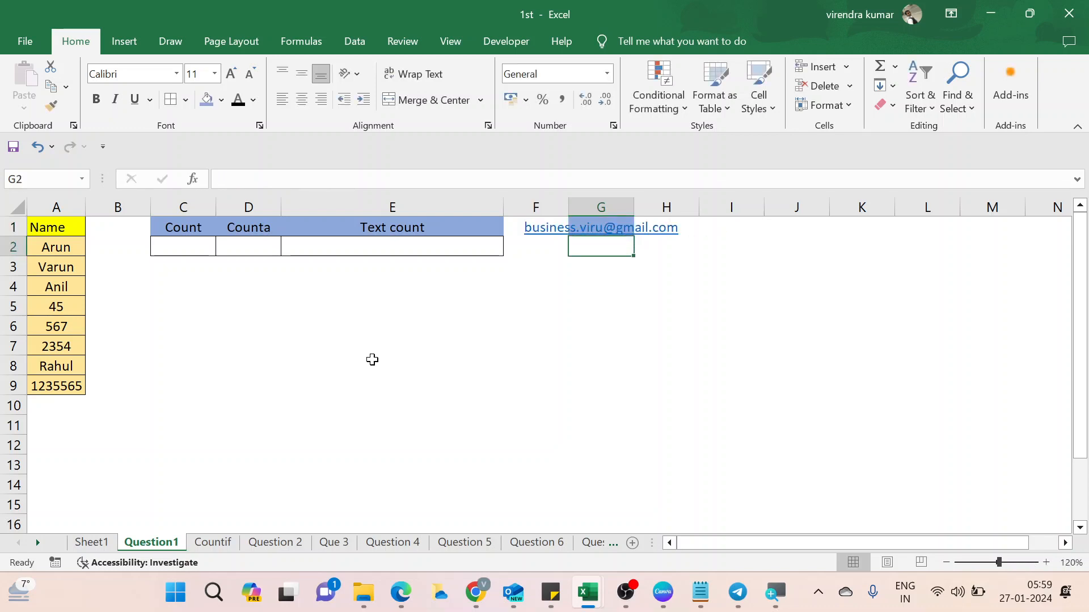
# Move back to cell C2 under the Count header.
pyautogui.press('Up')
pyautogui.press('Left')
pyautogui.press('Left')
pyautogui.press('Left')
pyautogui.press('Left')
pyautogui.press('Left')
pyautogui.press('Left')
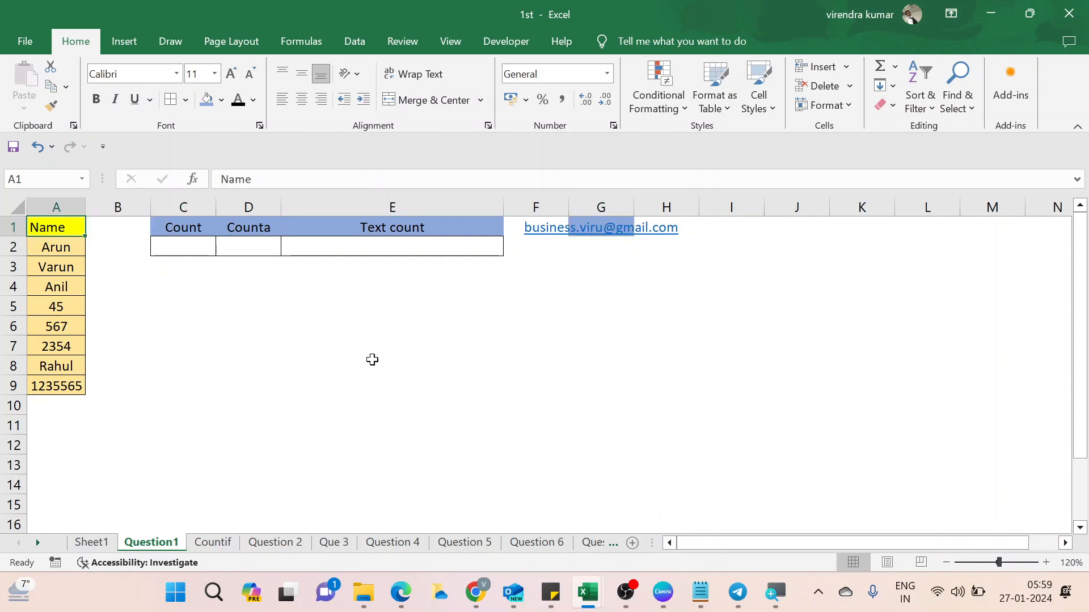
pyautogui.press('Right')
pyautogui.press('Right')
pyautogui.press('Down')
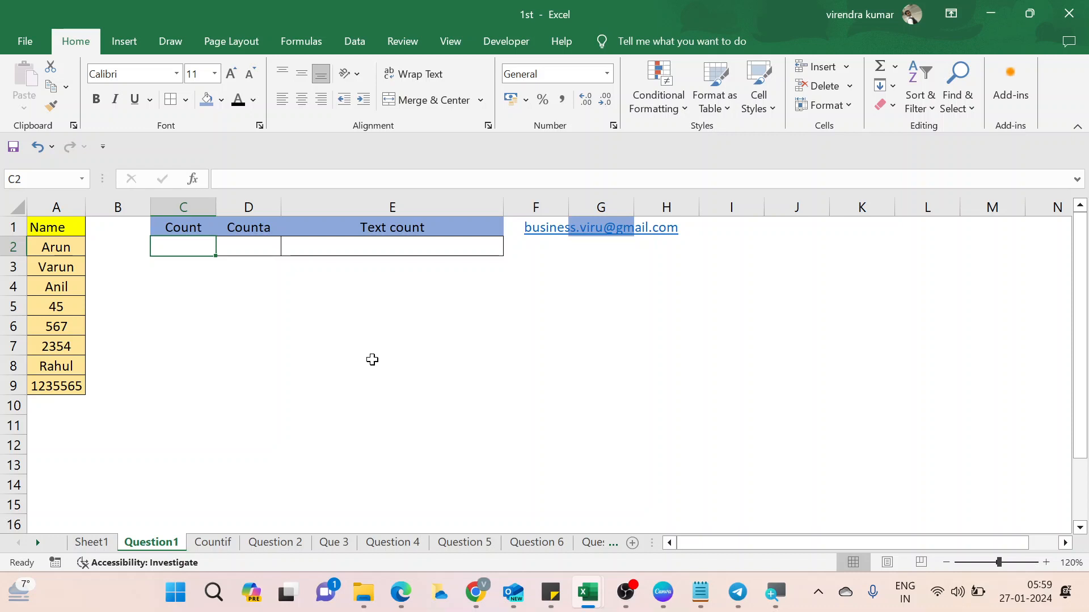
# Enter =COUNT(A1:A9) in C2, returning 4.
pyautogui.write('=cou')
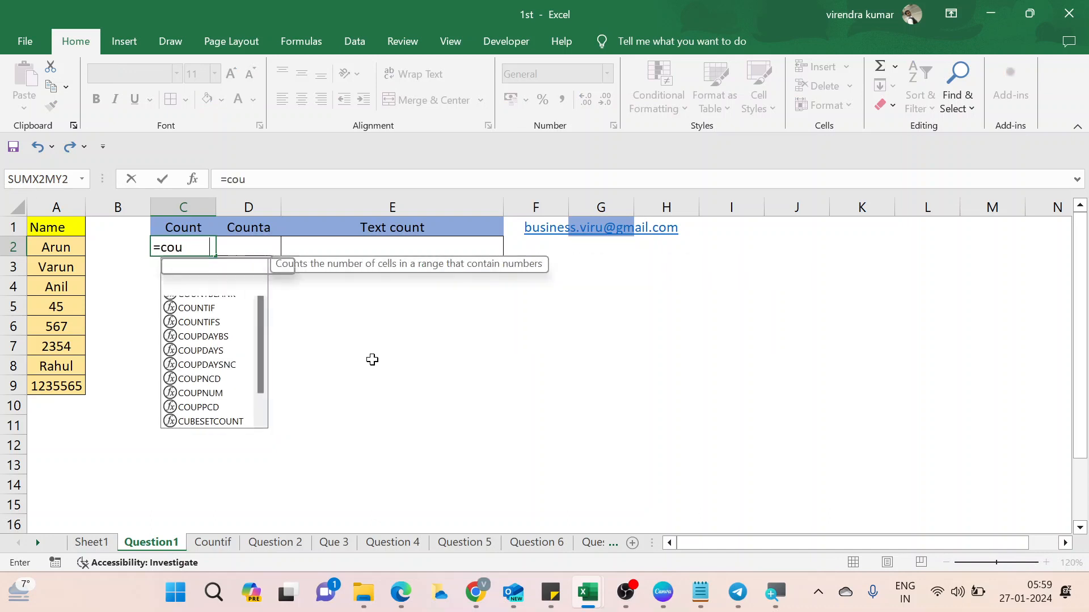
pyautogui.press('Tab')
pyautogui.press('Left')
pyautogui.press('Left')
pyautogui.press('Up')
pyautogui.hotkey('ctrl', 'shift', 'Down')
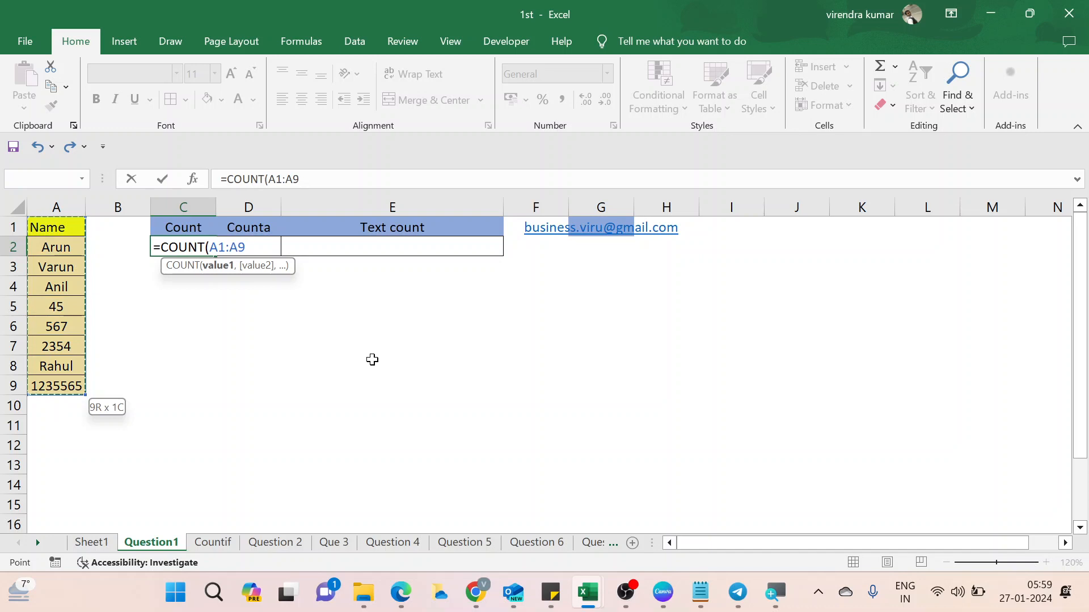
pyautogui.write(')')
pyautogui.press('Return')
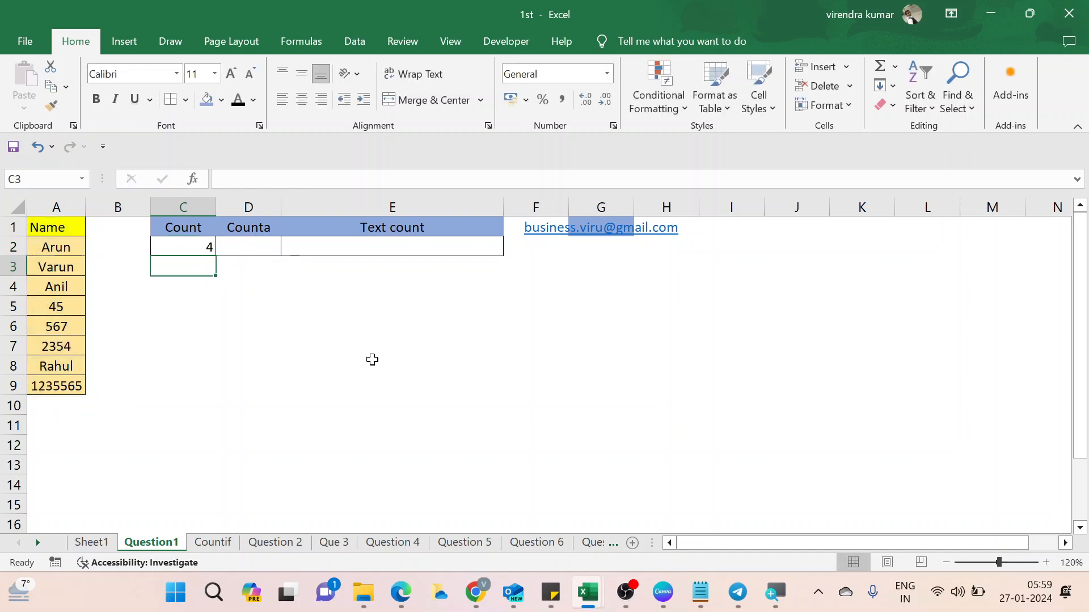
# Inspect the numeric entries in A5:A7 that the COUNT result counts.
pyautogui.press('Up')
pyautogui.press('Up')
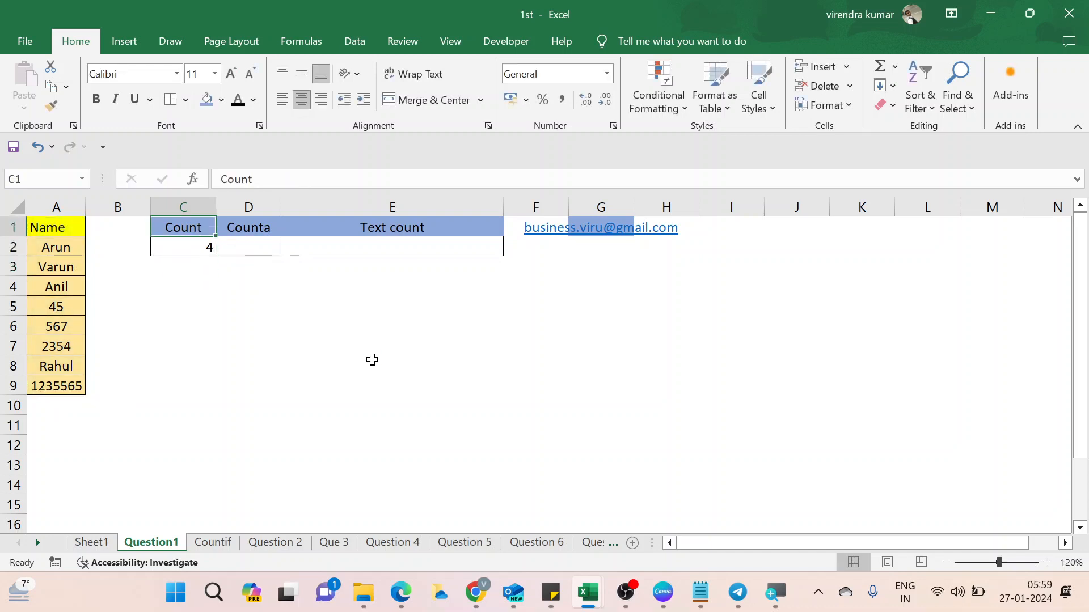
pyautogui.press('Down')
pyautogui.press('Left')
pyautogui.press('Left')
pyautogui.press('Down')
pyautogui.press('Down')
pyautogui.press('Down')
pyautogui.press('Up')
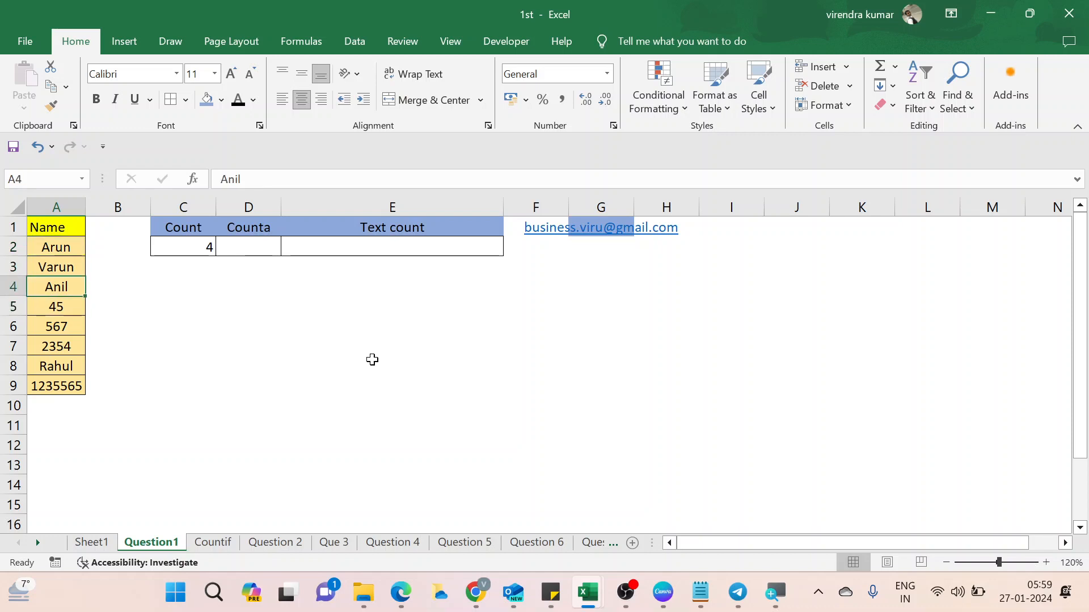
pyautogui.press('Down')
pyautogui.hotkey('shift', 'Down')
pyautogui.hotkey('shift', 'Down')
pyautogui.hotkey('ctrl', 'Down')
pyautogui.hotkey('ctrl', 'Up')
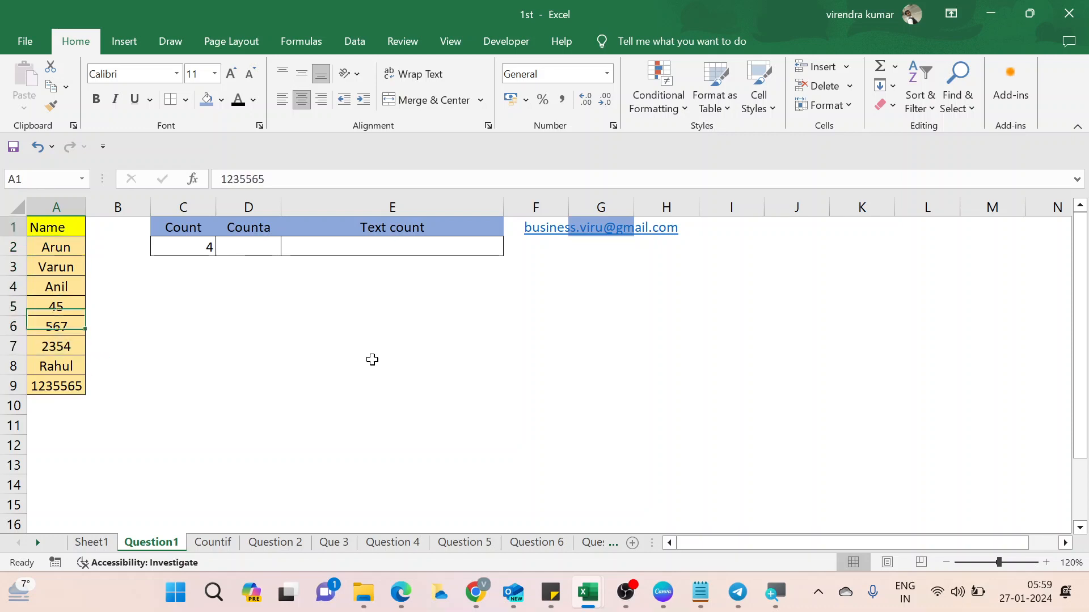
pyautogui.press('Right')
pyautogui.press('Right')
pyautogui.press('Down')
# Review the Name list down to 1235565, then move to D2 under Counta.
pyautogui.press('Left')
pyautogui.press('Left')
pyautogui.hotkey('ctrl', 'Down')
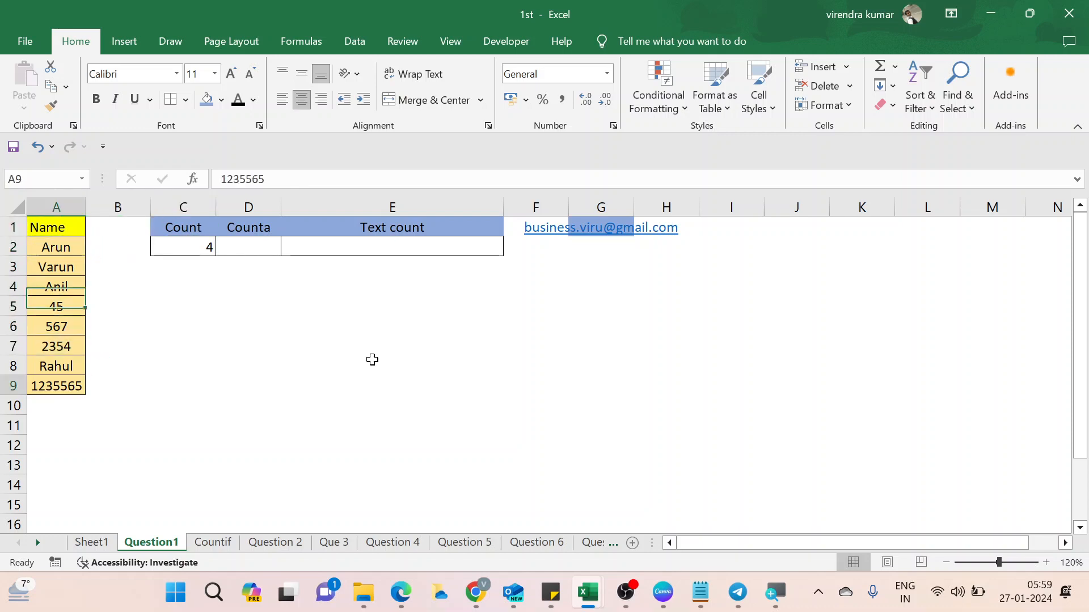
pyautogui.press('Up')
pyautogui.press('Up')
pyautogui.press('Up')
pyautogui.press('Up')
pyautogui.hotkey('shift', 'Down')
pyautogui.hotkey('shift', 'Down')
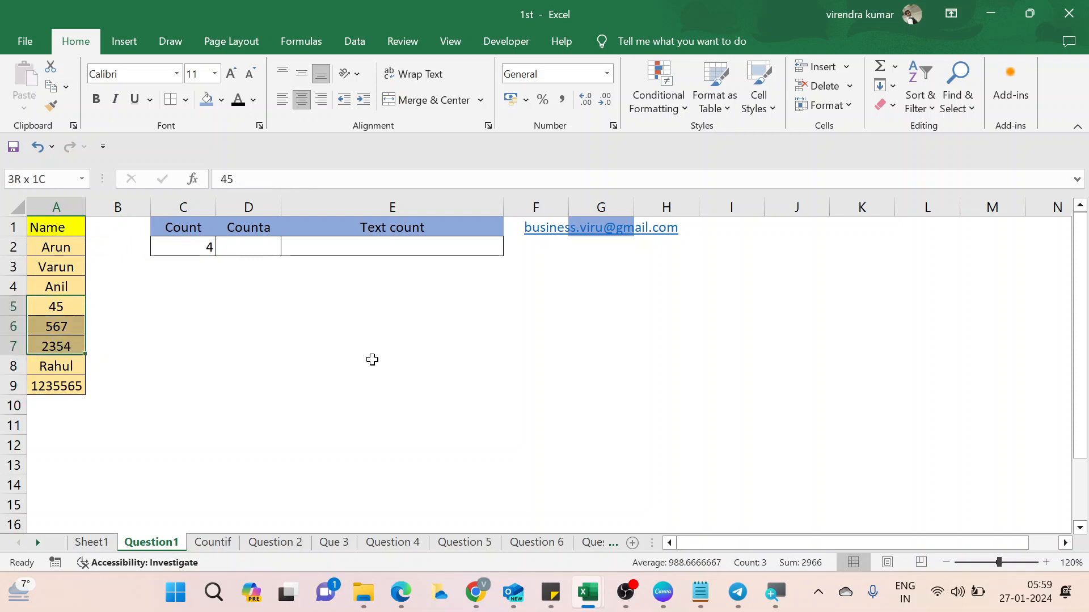
pyautogui.press('Up')
pyautogui.hotkey('ctrl', 'Up')
pyautogui.hotkey('ctrl', 'Down')
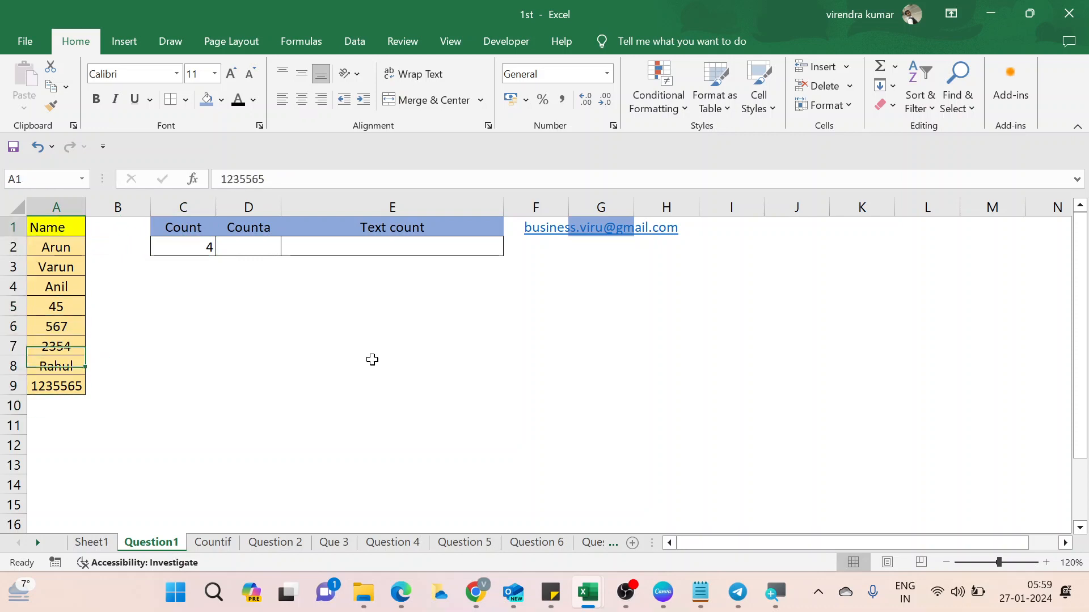
pyautogui.hotkey('ctrl', 'Up')
pyautogui.press('Right')
pyautogui.press('Right')
pyautogui.press('Down')
pyautogui.press('Right')
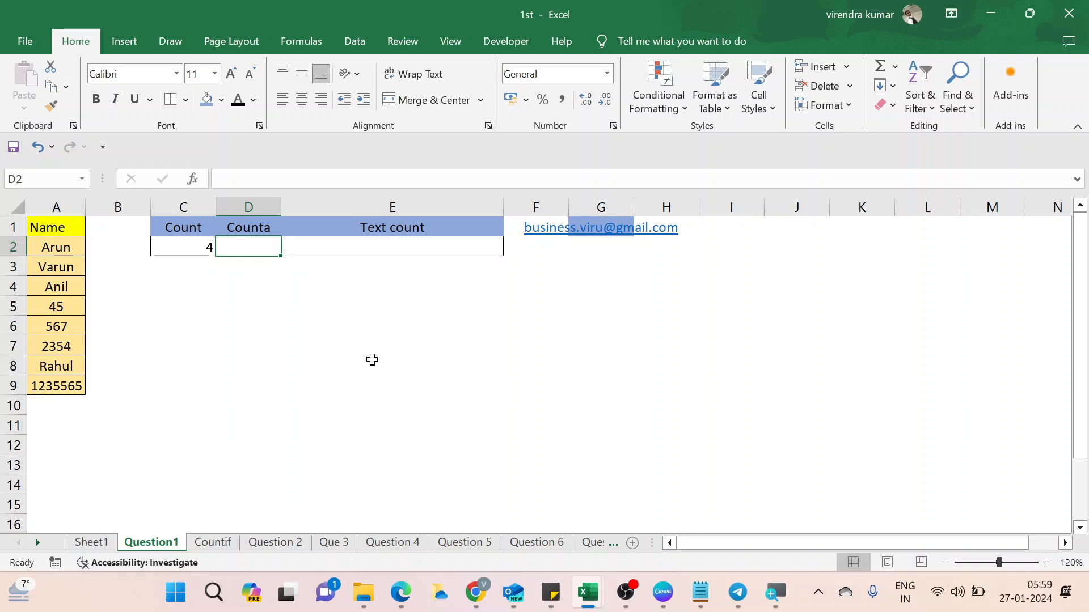
# Enter =COUNTA(A1:A9) in D2 to count all nine non-empty names.
pyautogui.write('=cou')
pyautogui.press('Down')
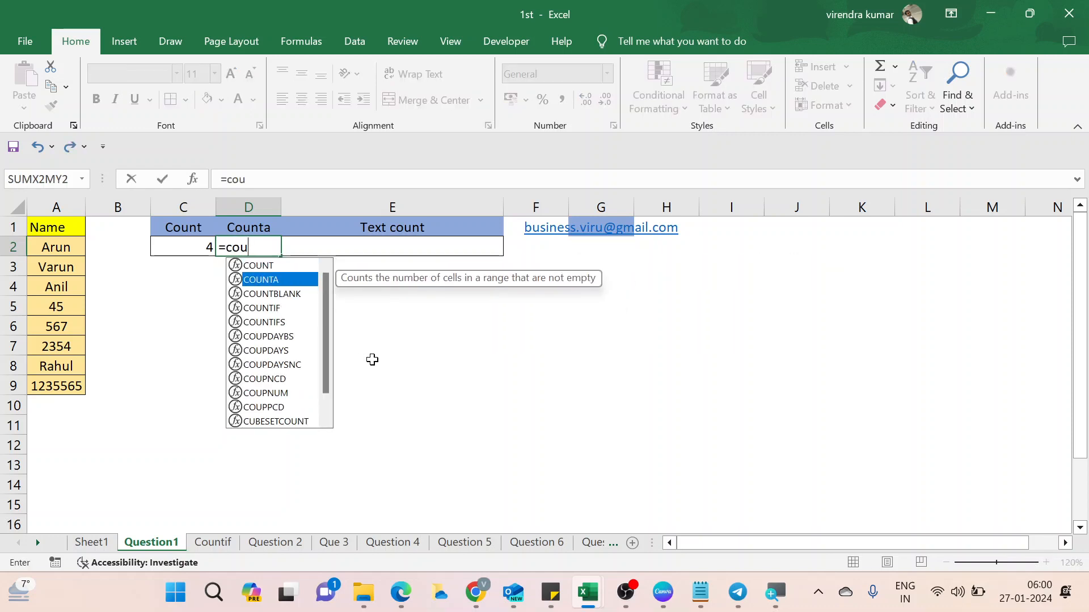
pyautogui.press('Tab')
pyautogui.press('Up')
pyautogui.press('Left')
pyautogui.press('Left')
pyautogui.press('Left')
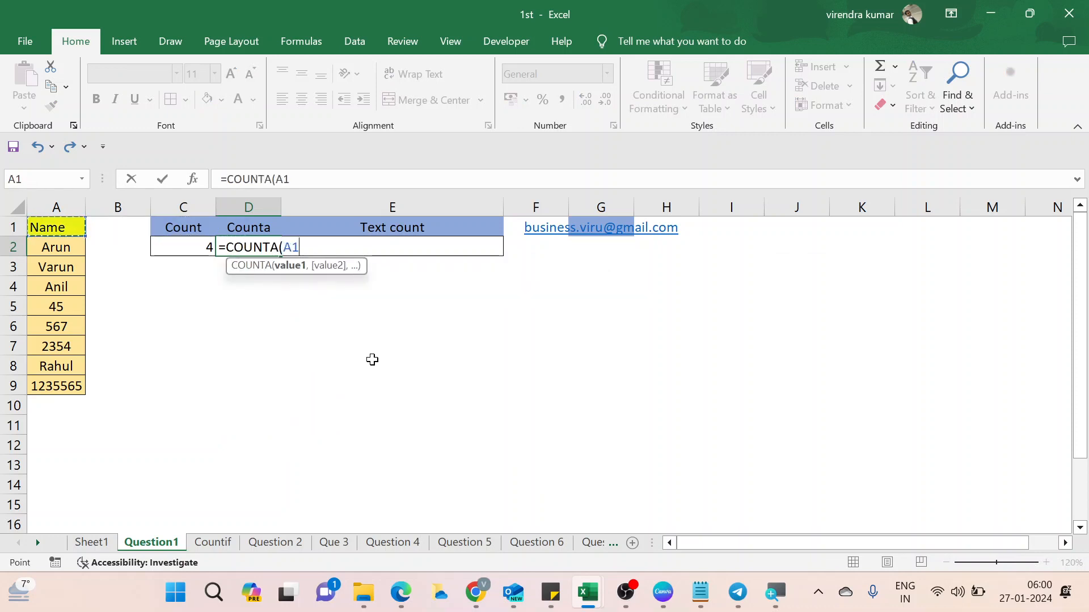
pyautogui.hotkey('ctrl', 'shift', 'Down')
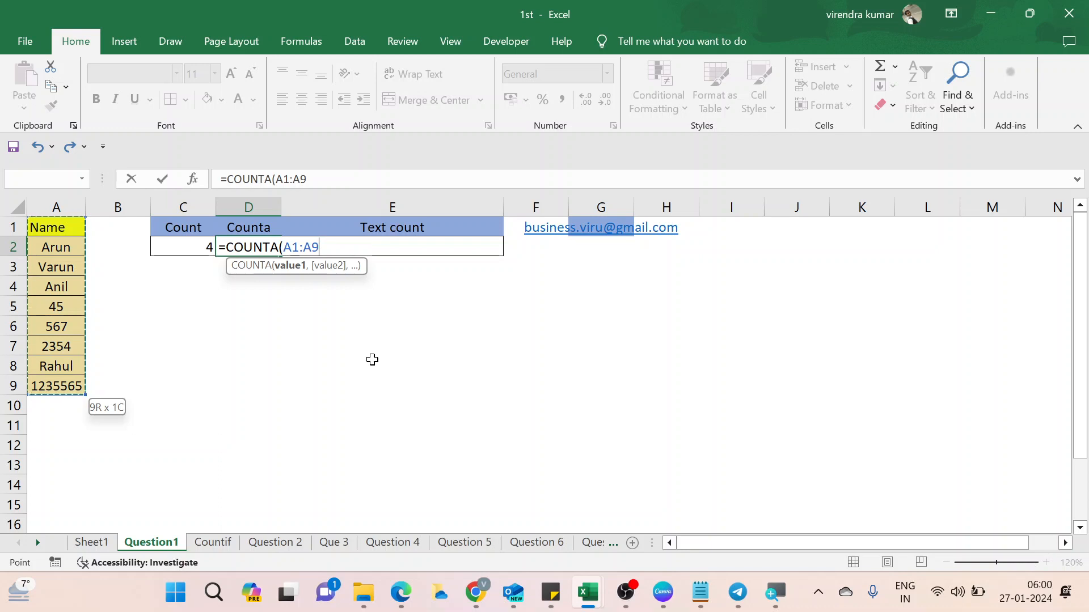
pyautogui.write(')')
pyautogui.press('Return')
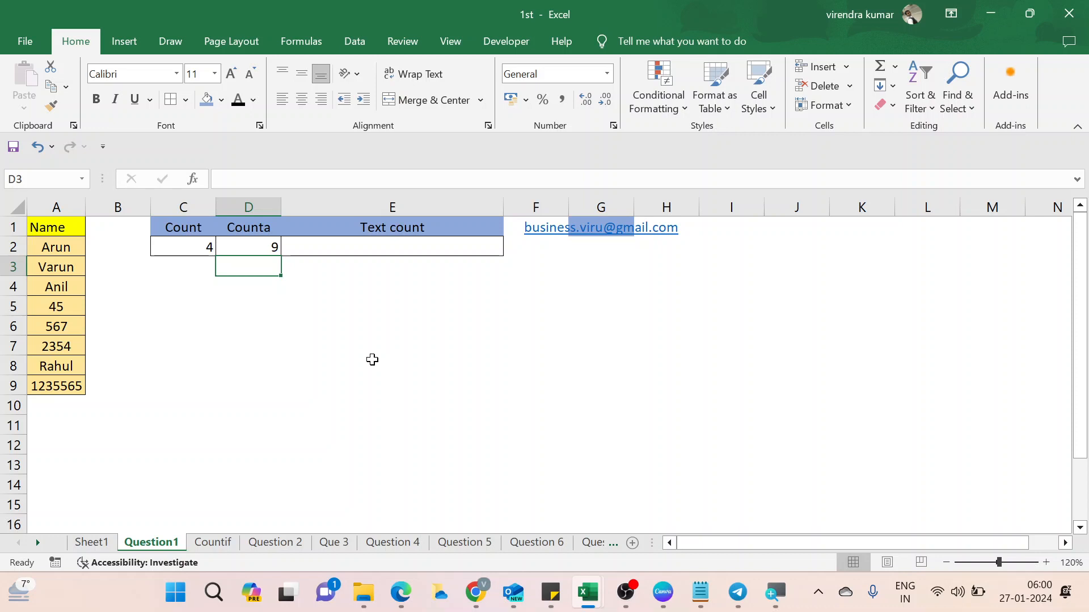
pyautogui.press('Up')
pyautogui.press('Right')
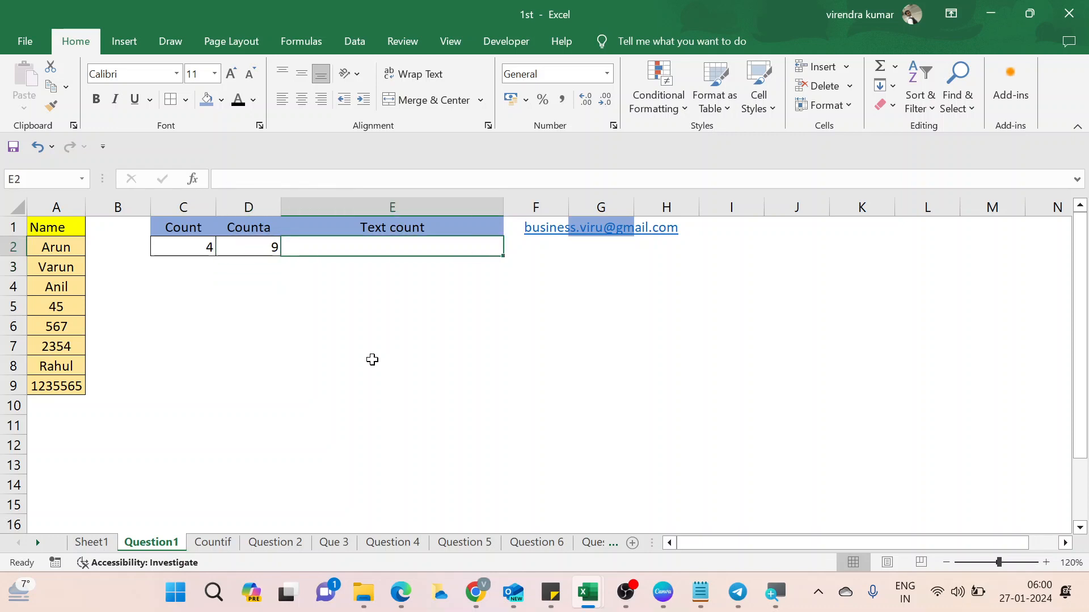
# Enter =COUNTA(A1:A9) in E2 as the first part of the text count.
pyautogui.write('=cou')
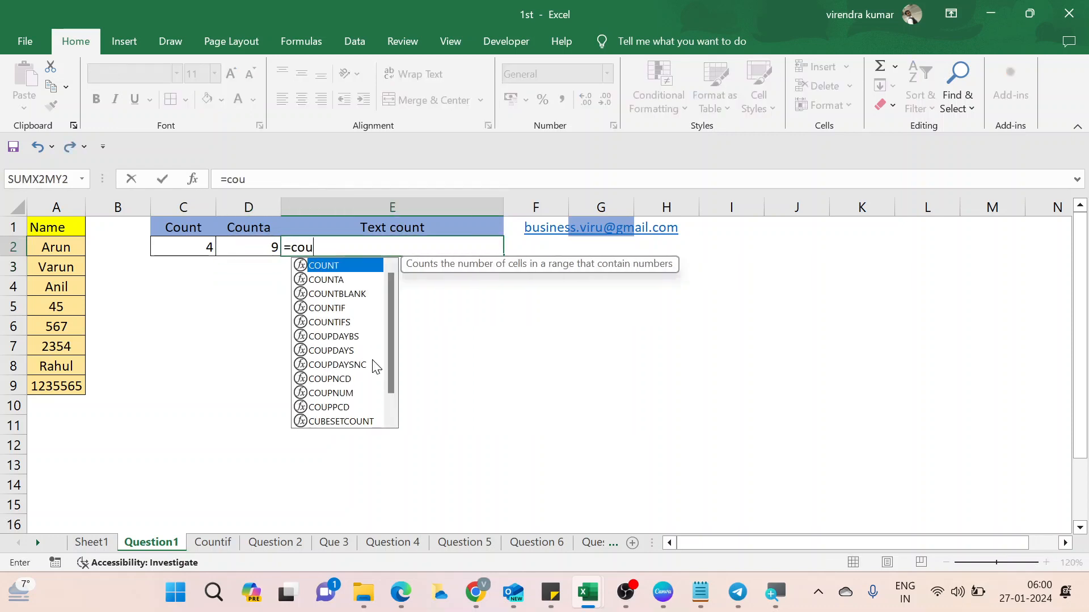
pyautogui.press('Down')
pyautogui.press('Tab')
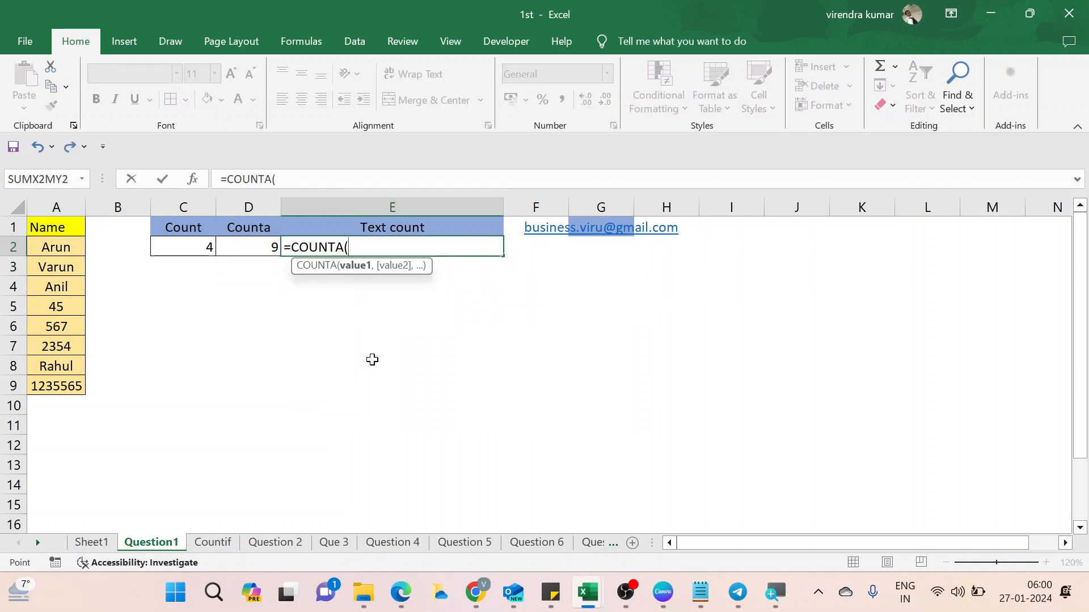
pyautogui.hotkey('ctrl', 'Home')
pyautogui.hotkey('ctrl', 'shift', 'Down')
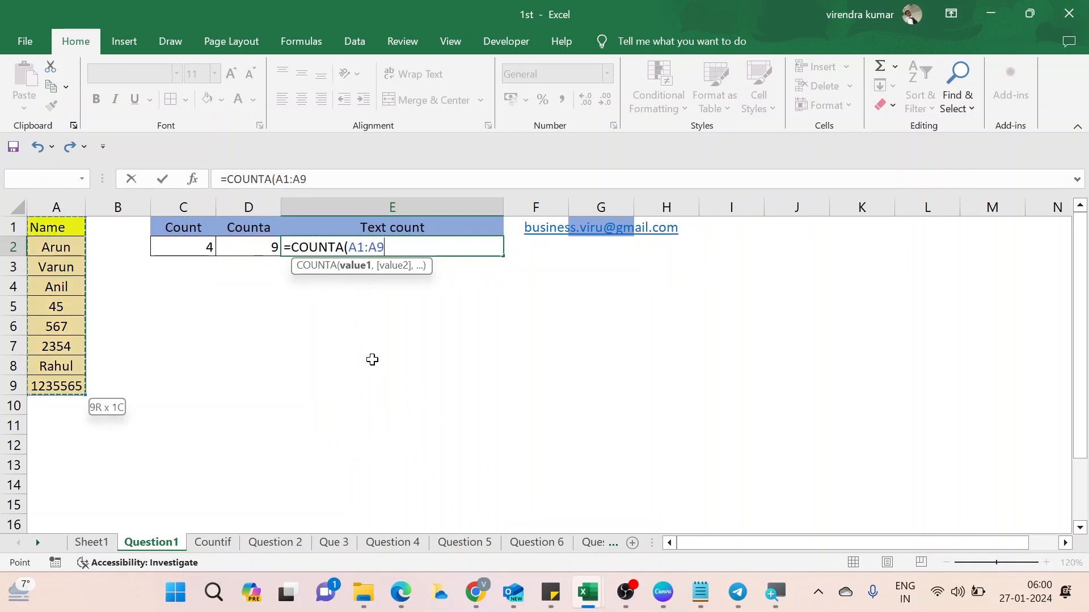
pyautogui.write(')')
pyautogui.press('Return')
pyautogui.press('Up')
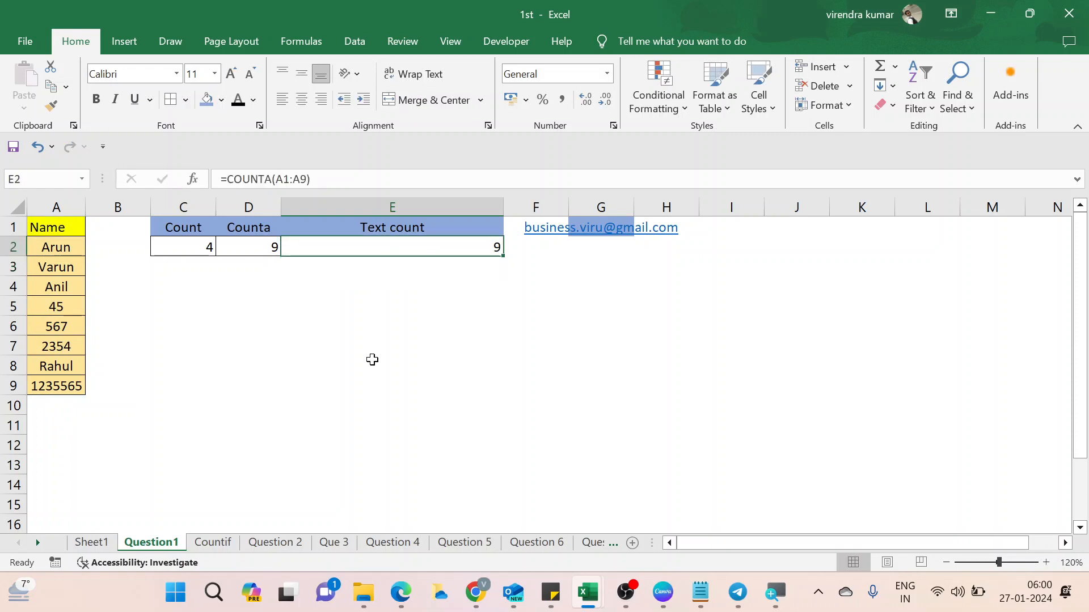
# Subtract COUNT(A1:A9) so E2 holds =COUNTA(A1:A9)-COUNT(A1:A9), returning 5.
pyautogui.click(358, 177)
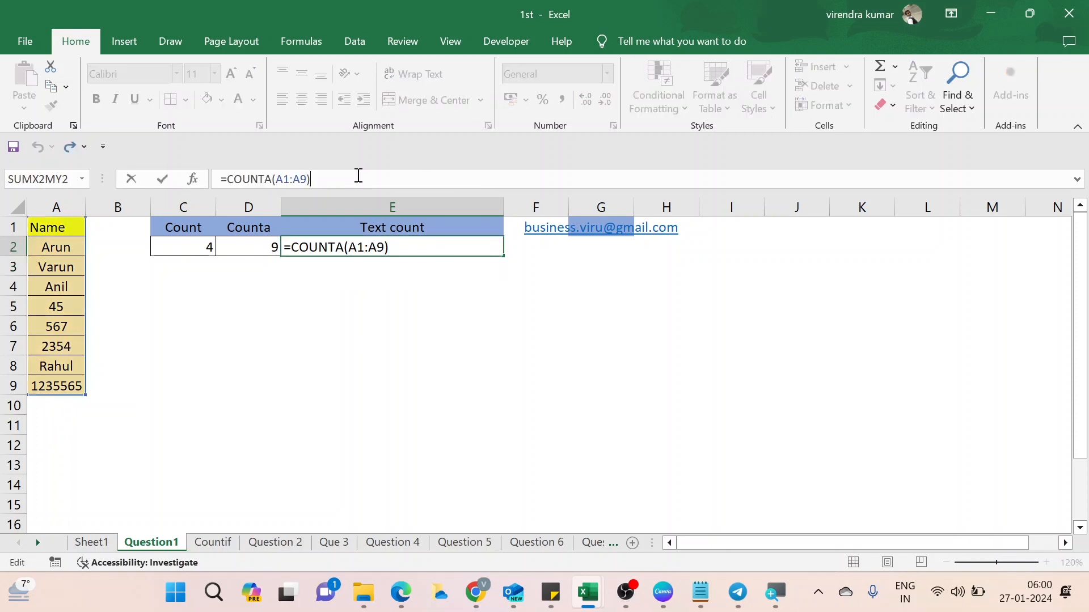
pyautogui.write('-cou')
pyautogui.press('Tab')
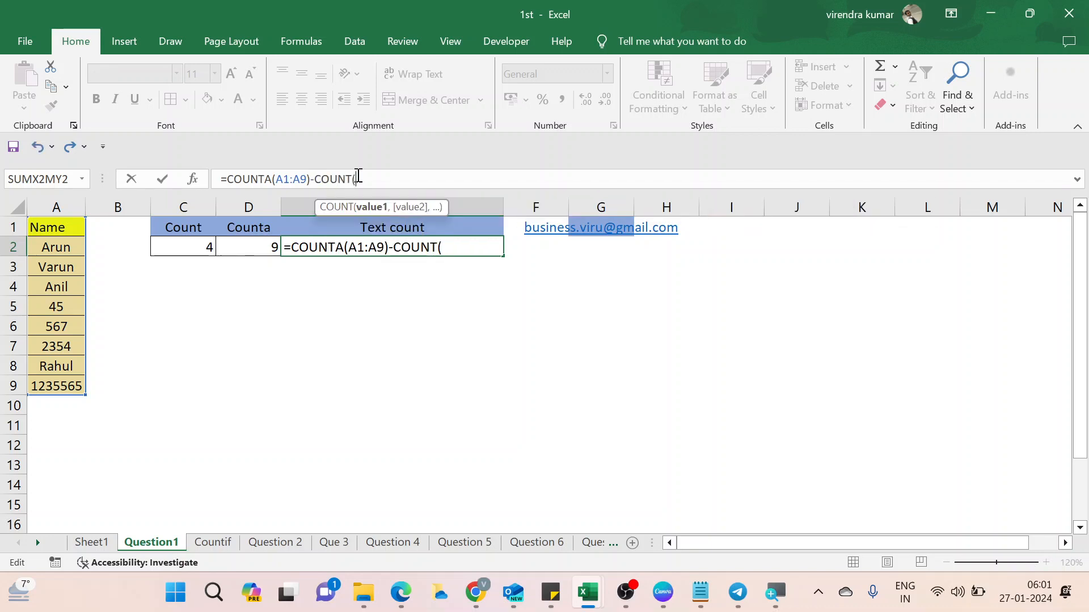
pyautogui.press('Left')
pyautogui.press('Left')
pyautogui.press('Left')
pyautogui.press('Left')
pyautogui.press('Left')
pyautogui.press('Right')
pyautogui.press('F2')
pyautogui.press('Left')
pyautogui.press('Left')
pyautogui.press('Left')
pyautogui.press('Left')
pyautogui.press('Up')
pyautogui.hotkey('ctrl', 'shift', 'Down')
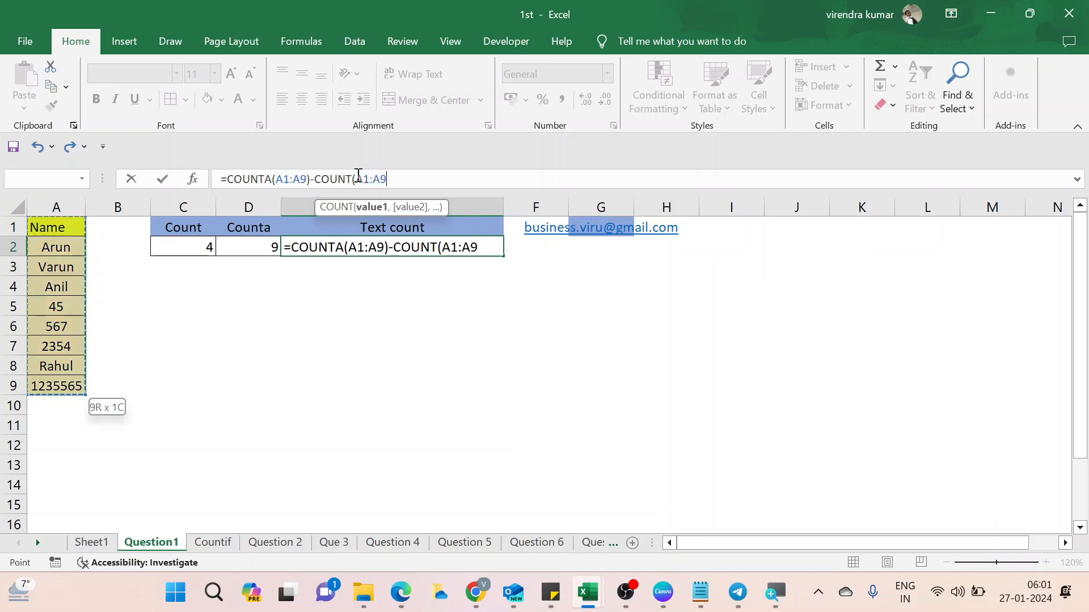
pyautogui.write(')')
pyautogui.press('Return')
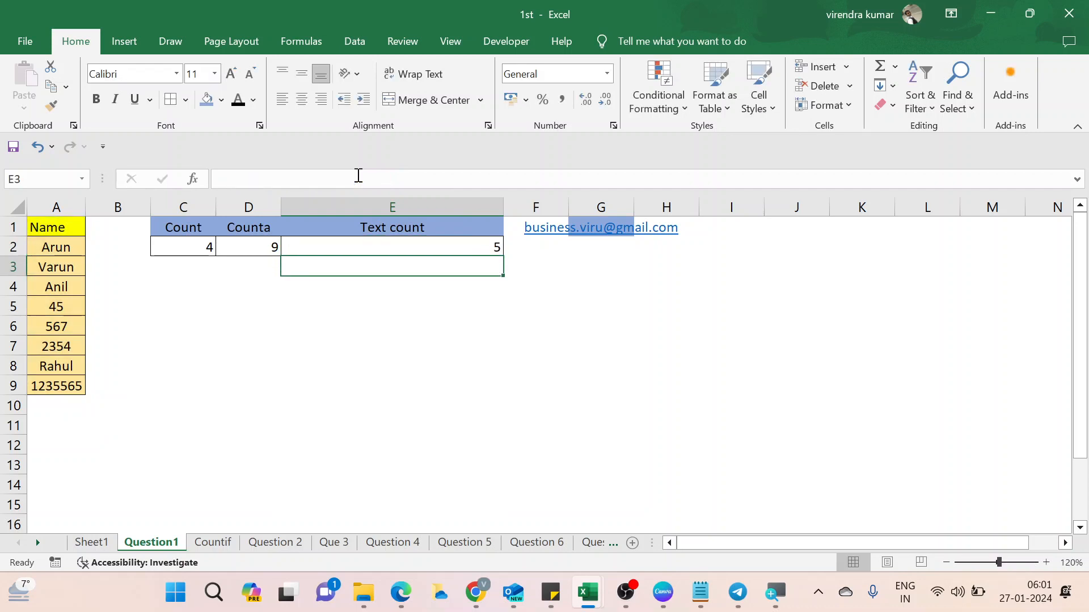
pyautogui.press('Up')
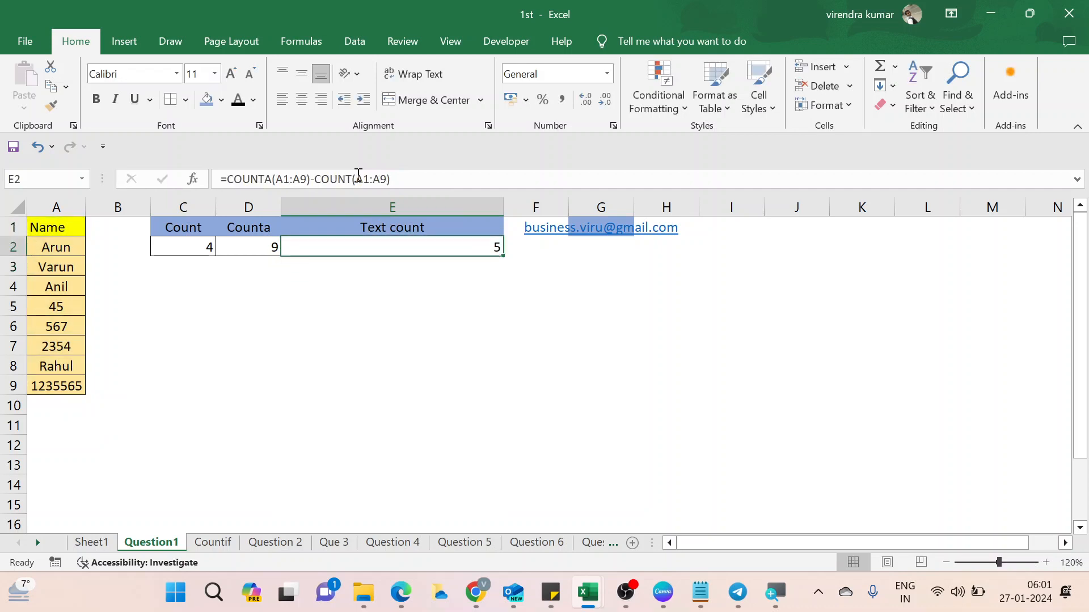
# Give the e-mail cell G1 a white fill.
pyautogui.press('Home')
pyautogui.press('Up')
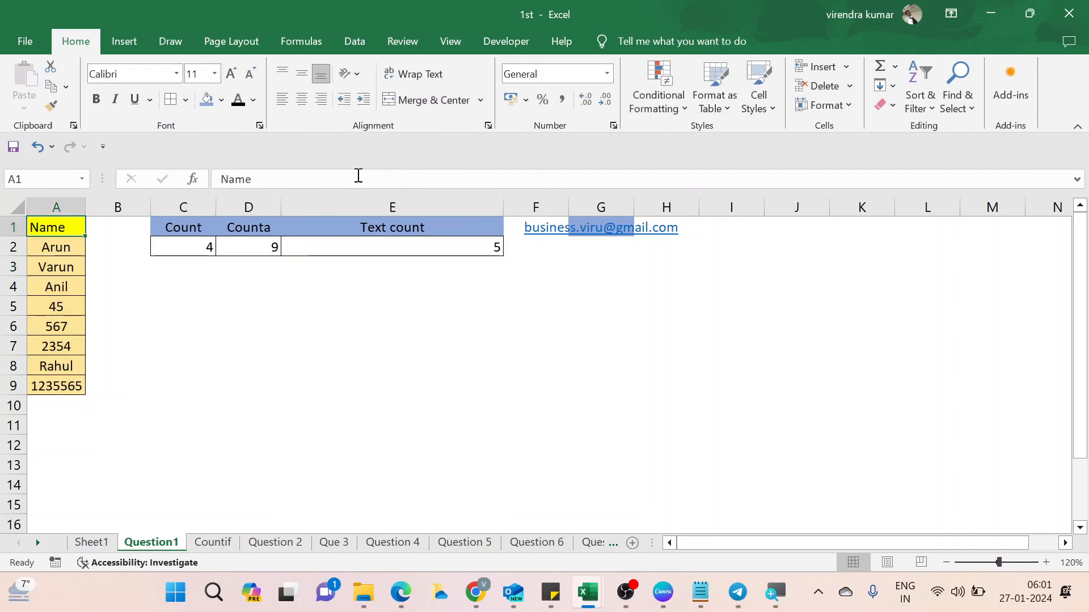
pyautogui.hotkey('shift', 'Down')
pyautogui.hotkey('shift', 'Down')
pyautogui.hotkey('shift', 'Down')
pyautogui.hotkey('shift', 'Down')
pyautogui.press('Down')
pyautogui.press('Down')
pyautogui.press('Down')
pyautogui.press('Down')
pyautogui.press('Down')
pyautogui.press('Down')
pyautogui.press('Down')
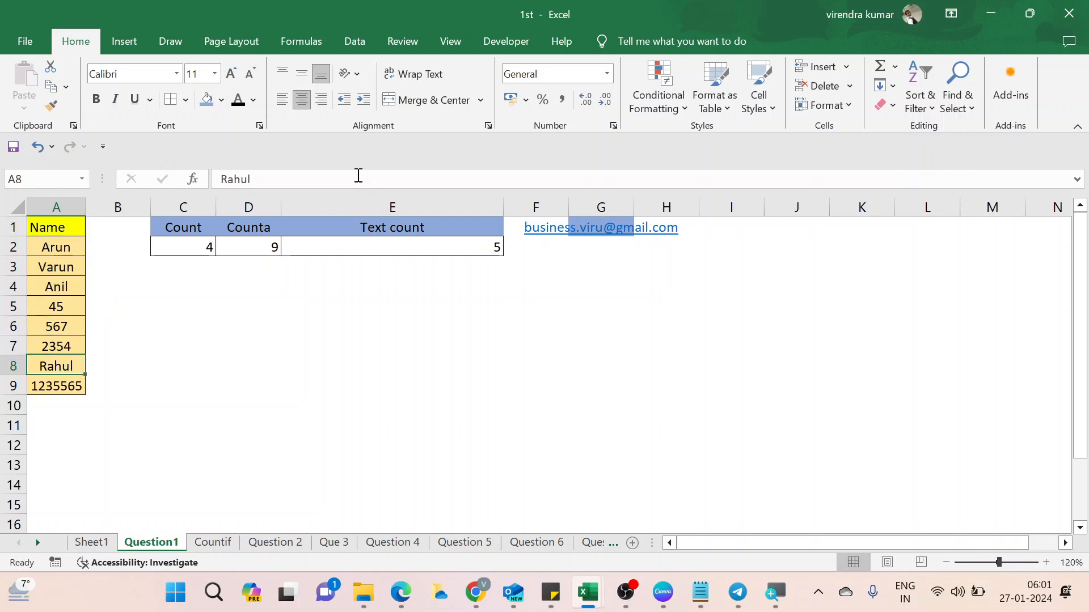
pyautogui.hotkey('ctrl', 'Up')
pyautogui.press('Right')
pyautogui.press('Right')
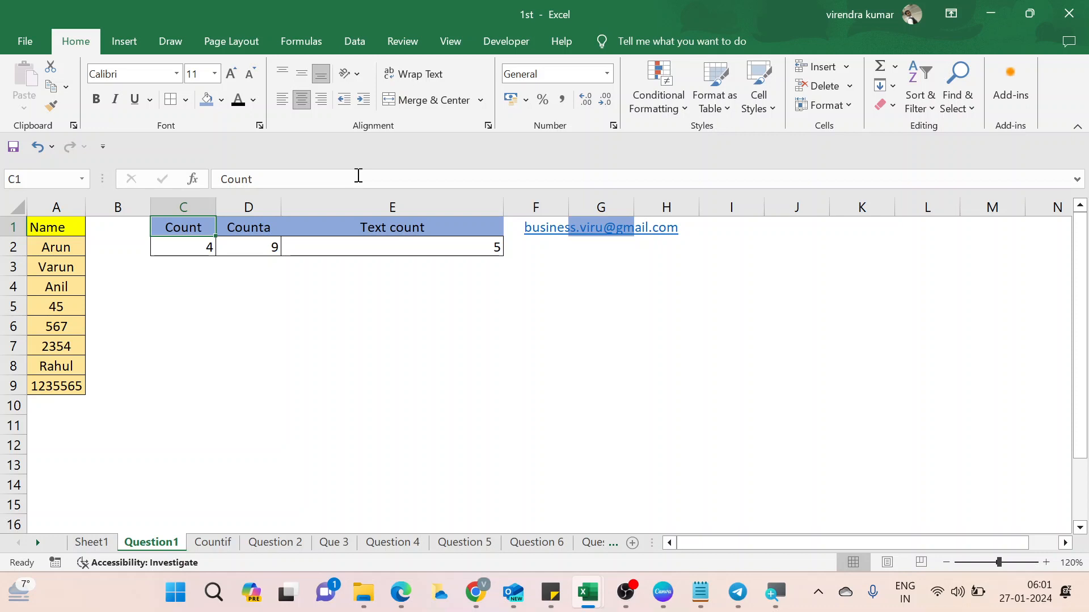
pyautogui.press('Right')
pyautogui.press('Right')
pyautogui.press('Right')
pyautogui.press('Right')
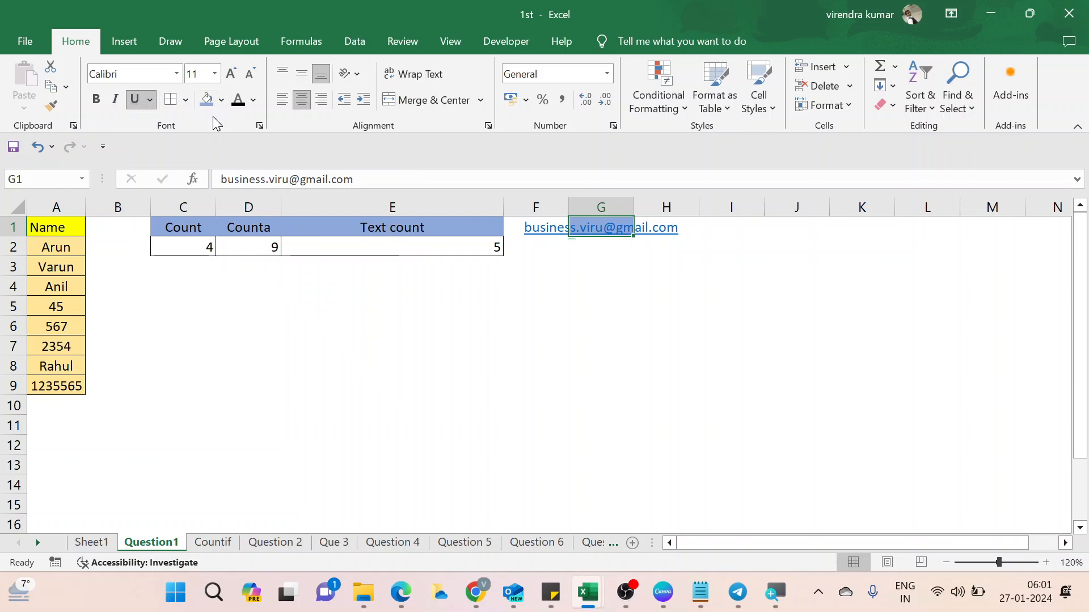
pyautogui.click(222, 101)
pyautogui.click(208, 142)
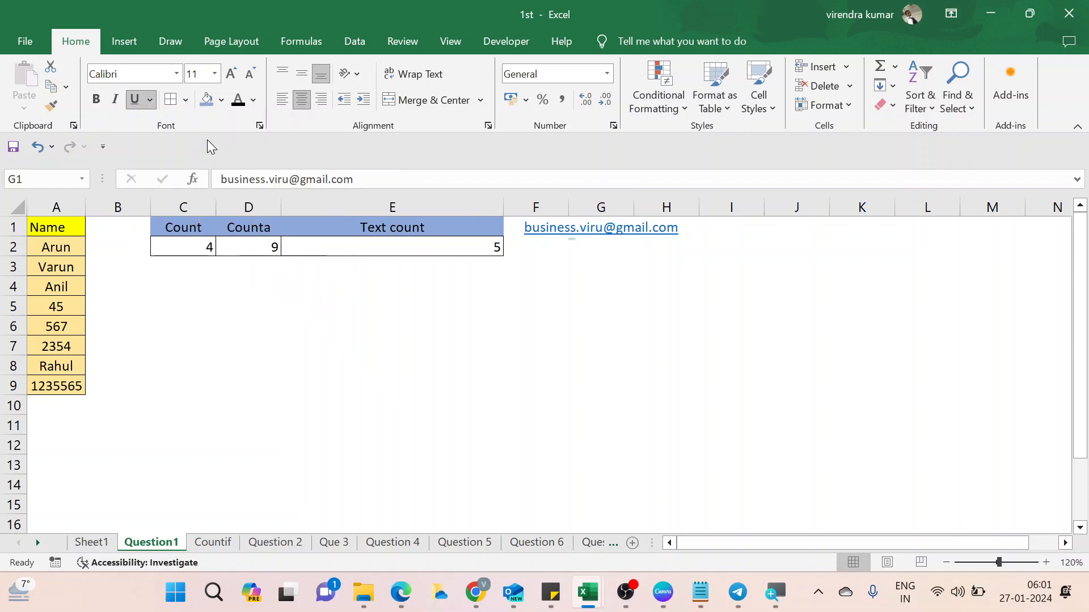
# Return to A1 and switch to the Countif sheet.
pyautogui.click(472, 365)
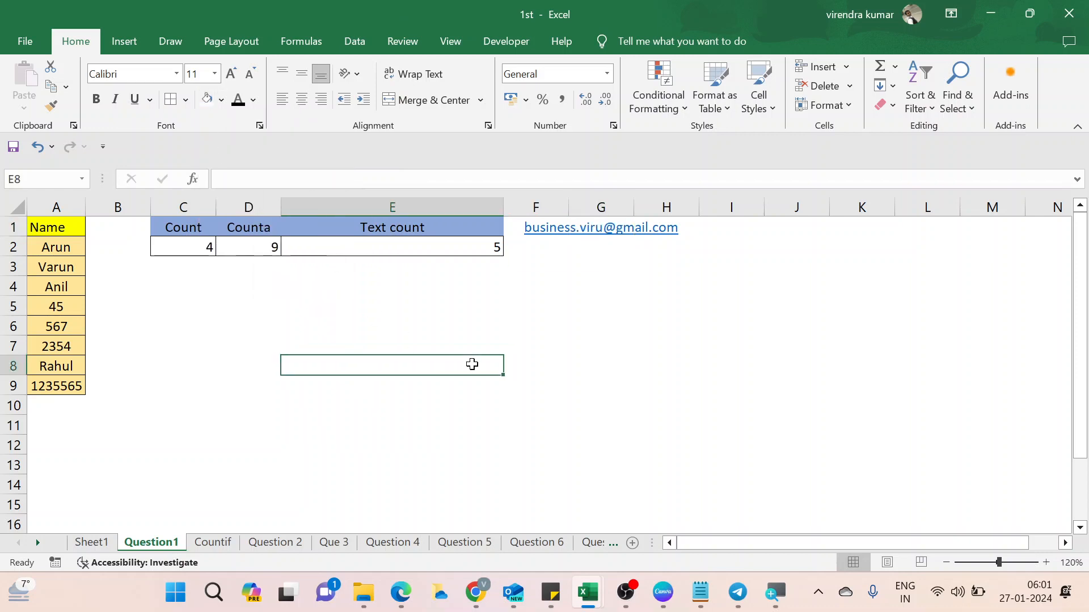
pyautogui.hotkey('ctrl', 'Up')
pyautogui.hotkey('ctrl', 'Up')
pyautogui.hotkey('ctrl', 'Left')
pyautogui.hotkey('ctrl', 'Left')
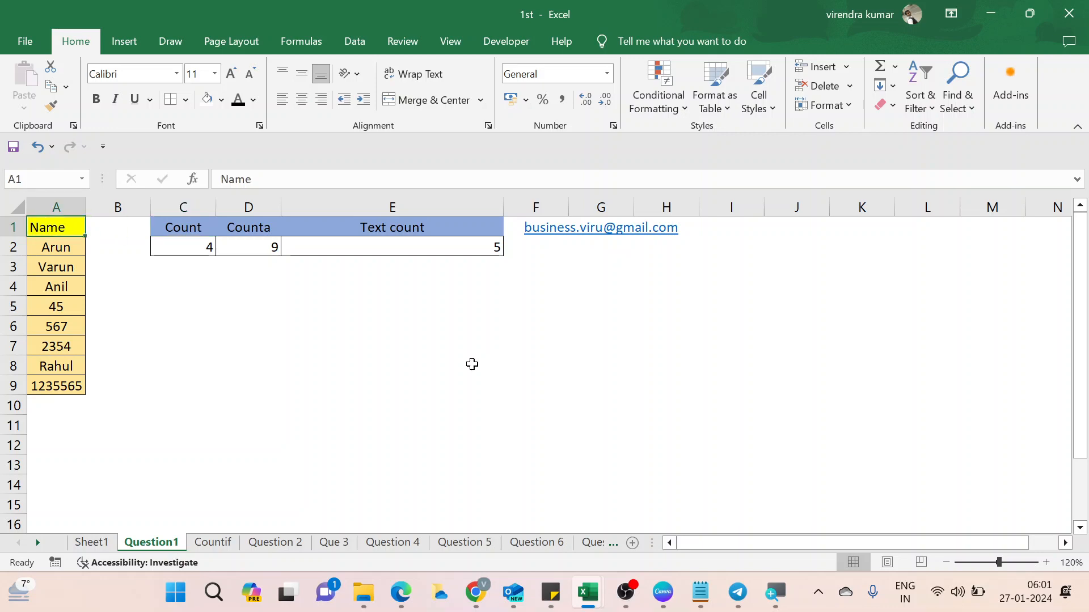
pyautogui.hotkey('ctrl', 'pagedown')
# Look over the Countif and Countifs headings and the JOB_ID list in column J.
pyautogui.hotkey('ctrl', 'Right')
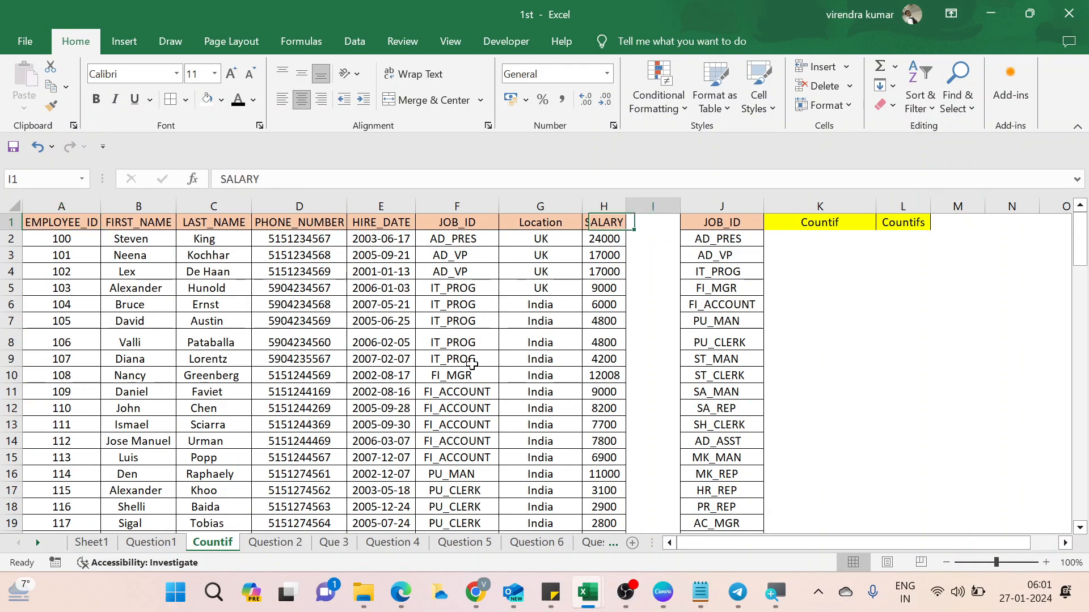
pyautogui.hotkey('ctrl', 'Right')
pyautogui.press('Right')
pyautogui.press('Right')
pyautogui.press('Left')
pyautogui.press('Right')
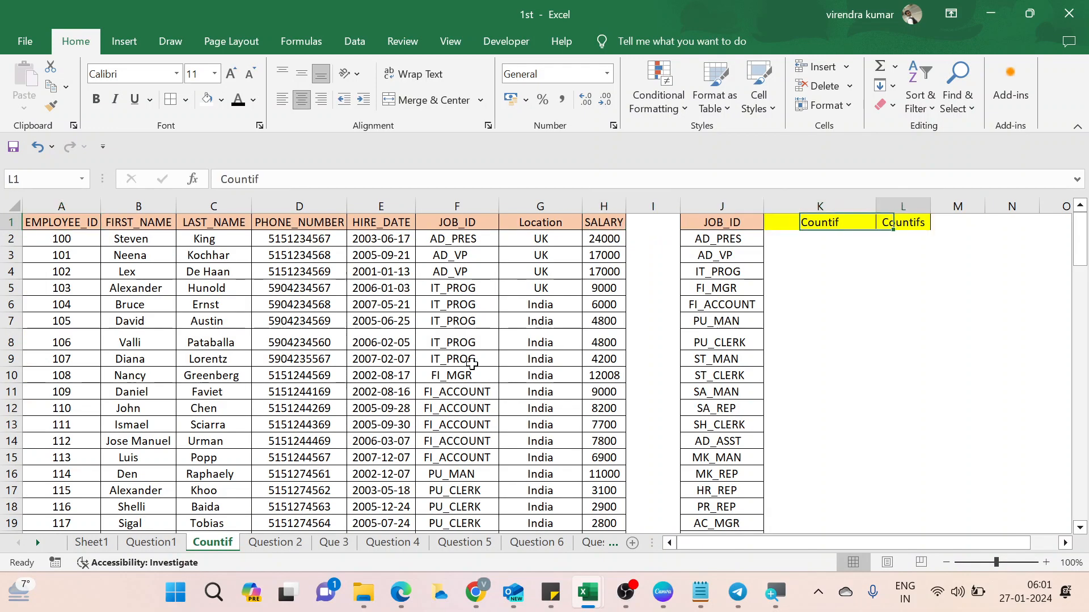
pyautogui.press('Left')
pyautogui.press('Right')
pyautogui.press('Left')
pyautogui.press('Right')
pyautogui.press('Left')
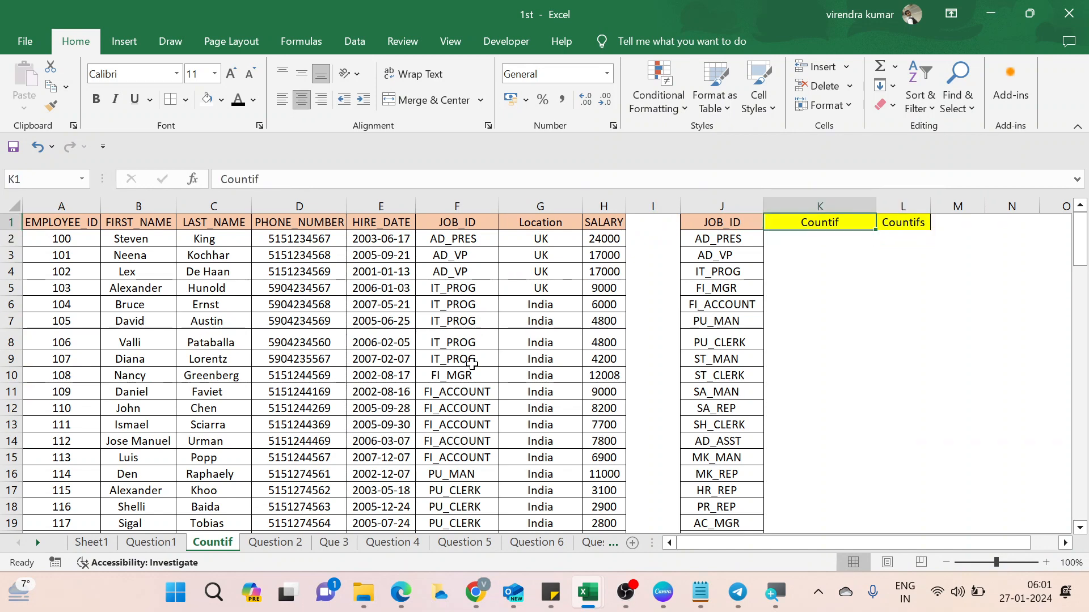
pyautogui.press('Left')
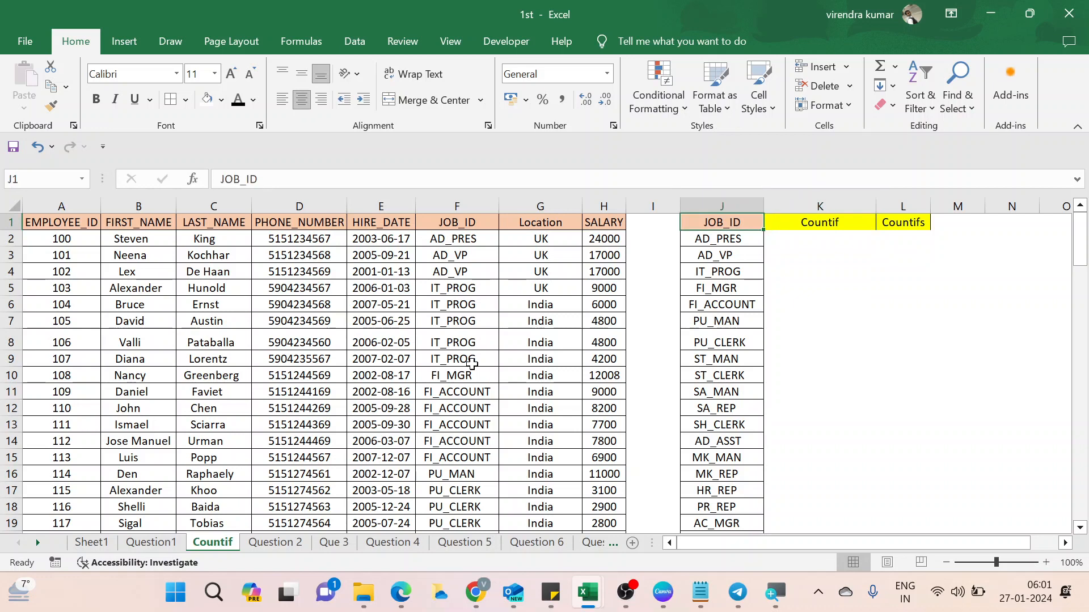
pyautogui.press('Down')
pyautogui.hotkey('ctrl', 'shift', 'Down')
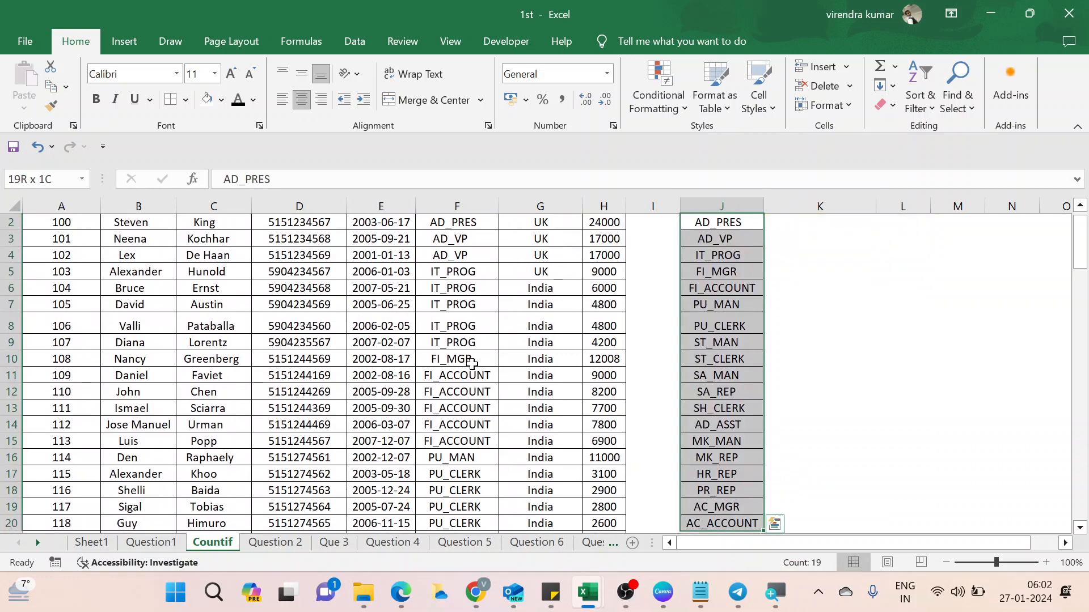
pyautogui.hotkey('ctrl', 'Up')
pyautogui.press('Down')
pyautogui.press('Up')
# Fill the header row A1:H1 with Light Blue.
pyautogui.press('Left')
pyautogui.press('Left')
pyautogui.press('Left')
pyautogui.press('Left')
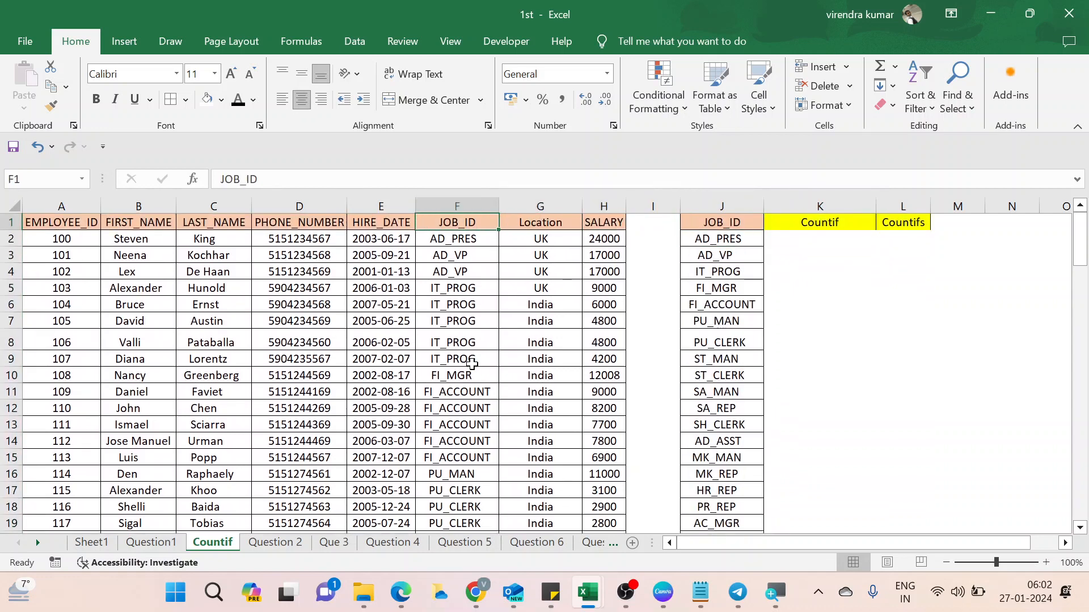
pyautogui.press('Right')
pyautogui.press('Right')
pyautogui.hotkey('ctrl', 'shift', 'Left')
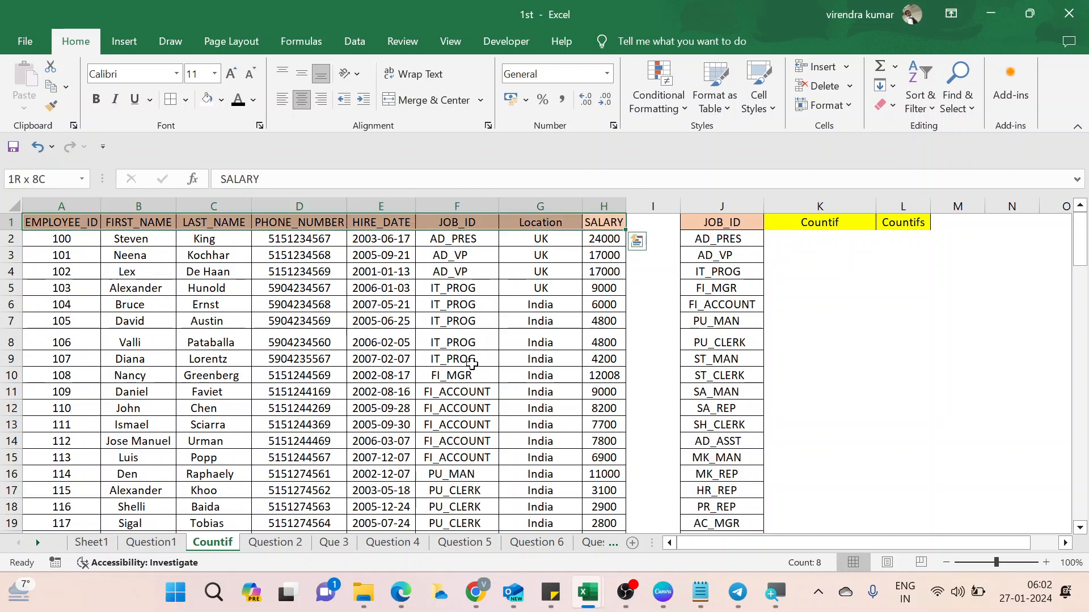
pyautogui.click(222, 104)
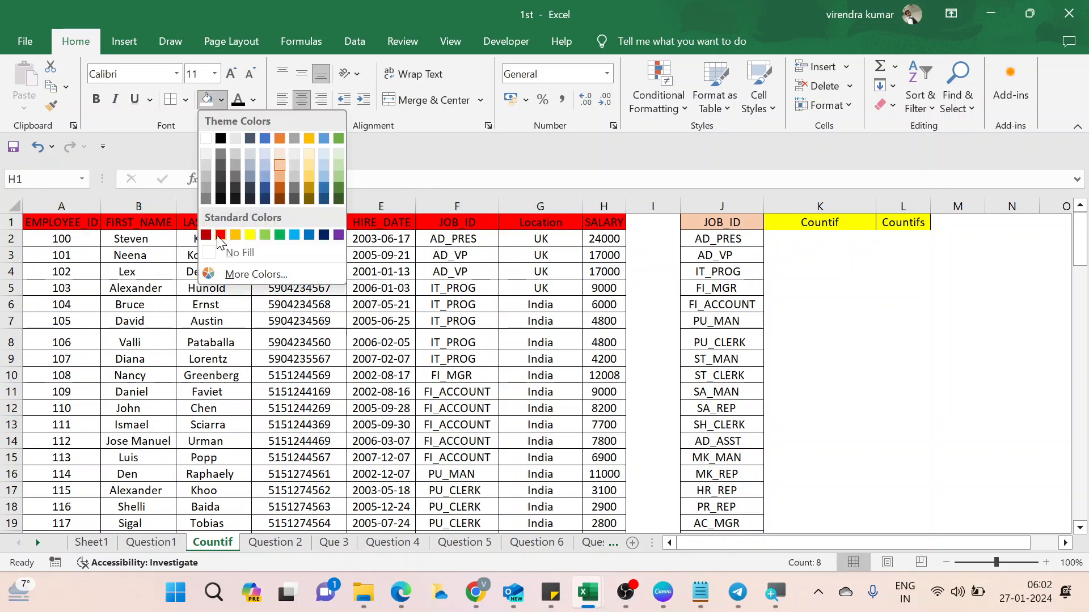
pyautogui.click(292, 236)
pyautogui.click(505, 290)
# Check the JOB_ID list in column J down to row 20 beside the Countif column.
pyautogui.press('Right')
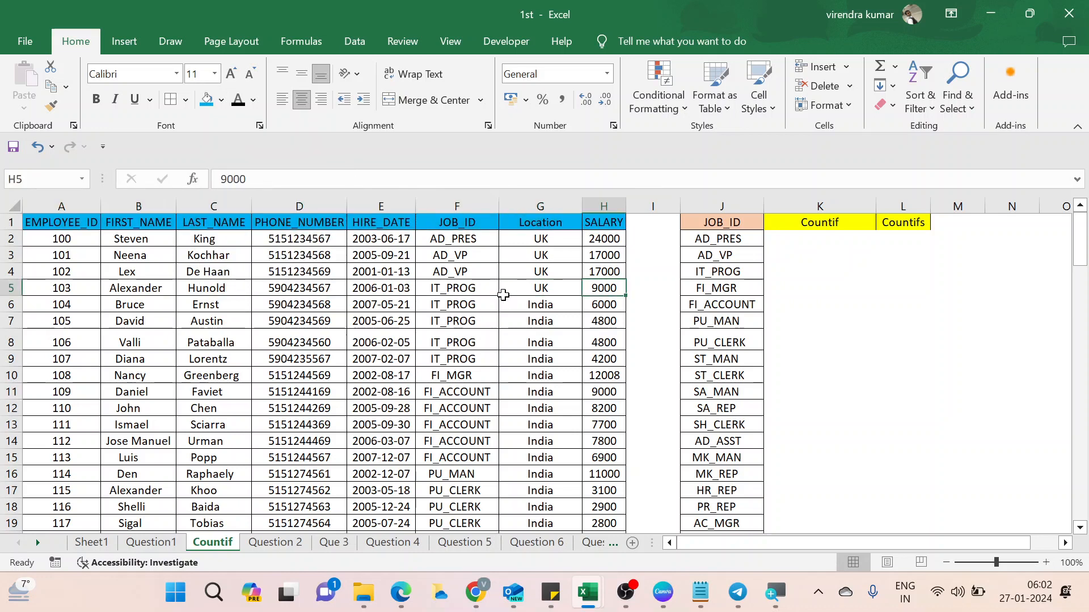
pyautogui.press('Right')
pyautogui.press('Right')
pyautogui.hotkey('ctrl', 'Up')
pyautogui.press('Down')
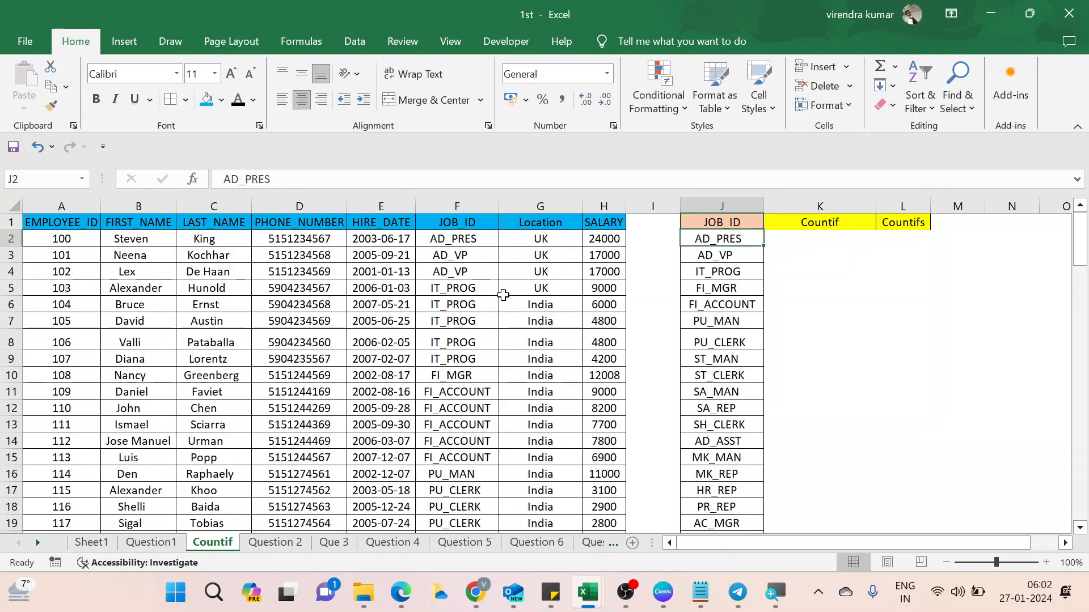
pyautogui.hotkey('ctrl', 'shift', 'Down')
pyautogui.hotkey('ctrl', 'Up')
pyautogui.press('Down')
pyautogui.press('Right')
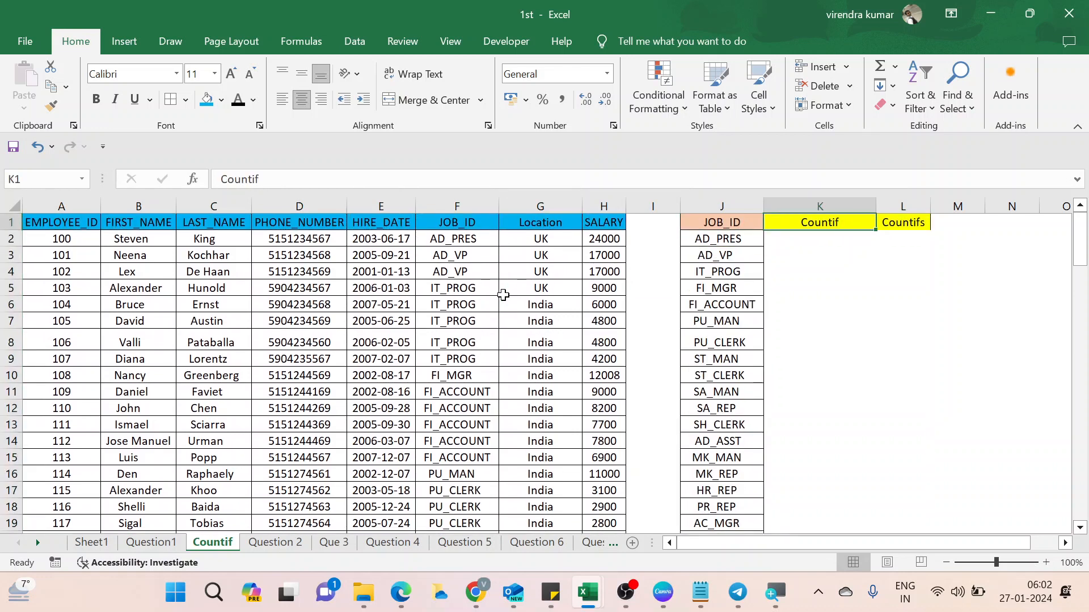
pyautogui.press('Down')
# Select the table's JOB_ID column F, then go to K2 for the COUNTIF formula.
pyautogui.press('Left')
pyautogui.press('Left')
pyautogui.press('Left')
pyautogui.press('Left')
pyautogui.press('Left')
pyautogui.press('Up')
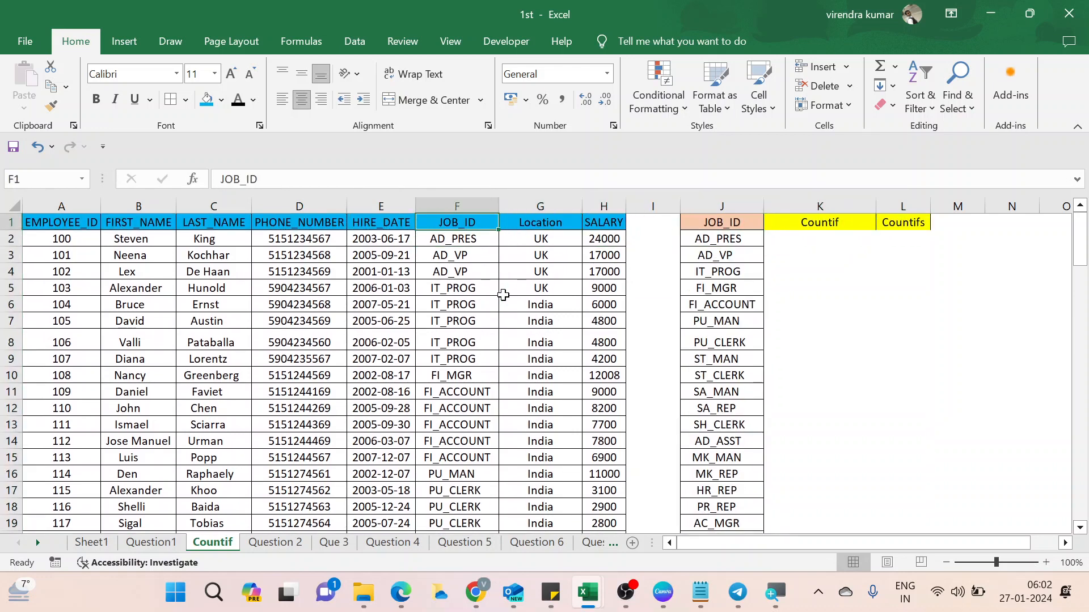
pyautogui.press('Home')
pyautogui.press('Right')
pyautogui.press('Right')
pyautogui.press('Right')
pyautogui.press('Right')
pyautogui.press('Right')
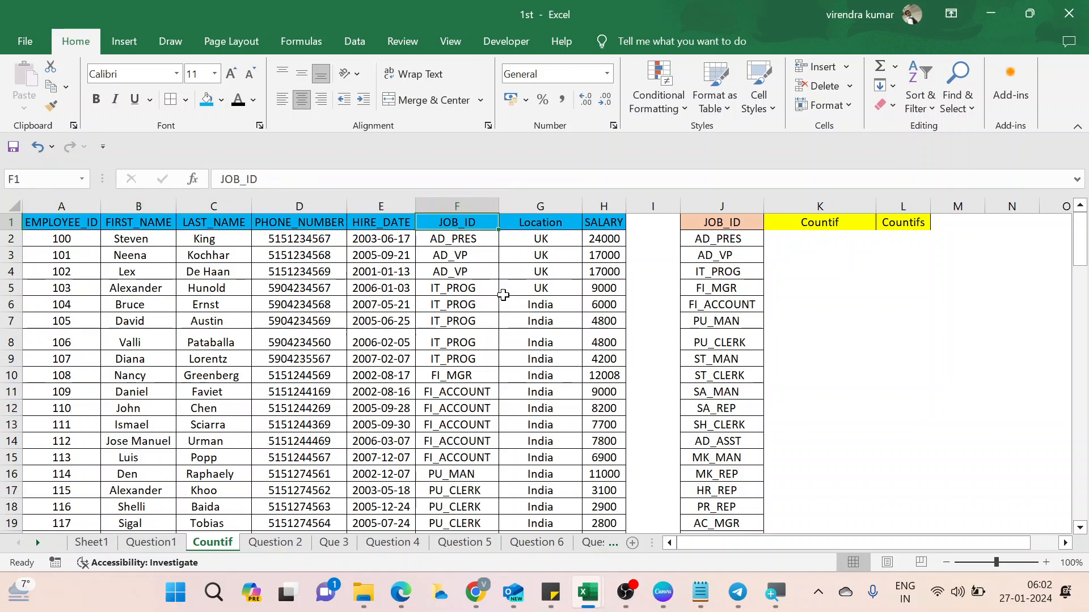
pyautogui.press('Down')
pyautogui.press('Up')
pyautogui.hotkey('ctrl', 'shift', 'Down')
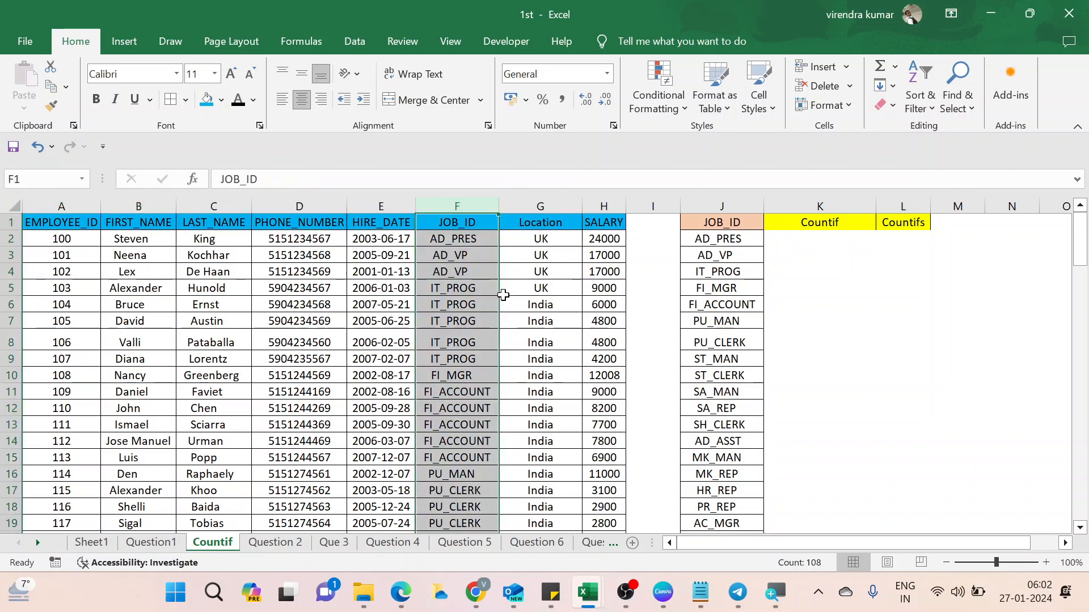
pyautogui.press('Right')
pyautogui.press('Right')
pyautogui.press('Right')
pyautogui.press('Right')
pyautogui.press('Right')
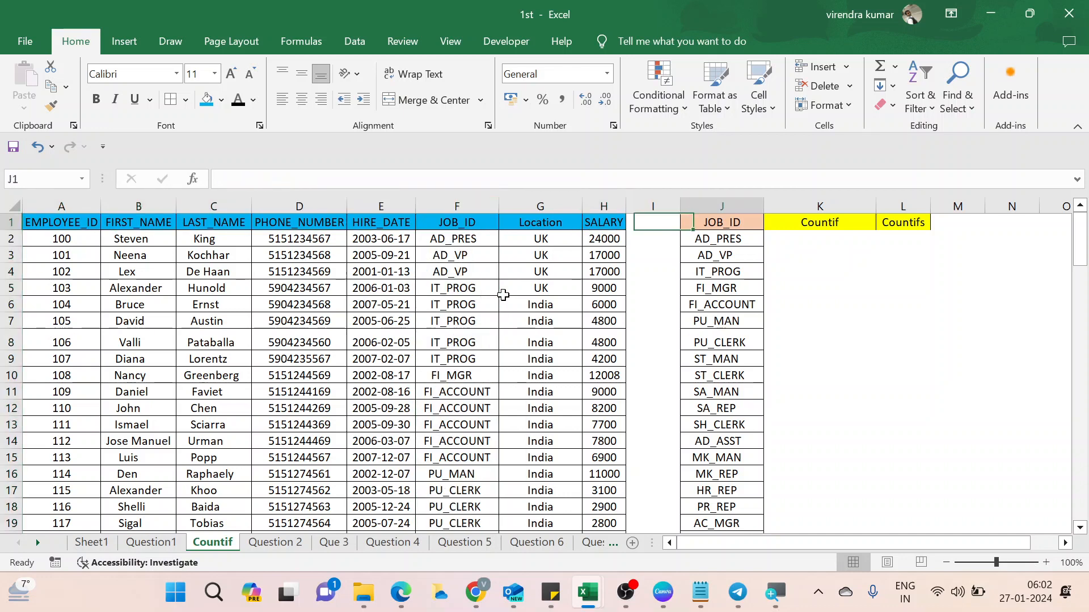
pyautogui.press('Down')
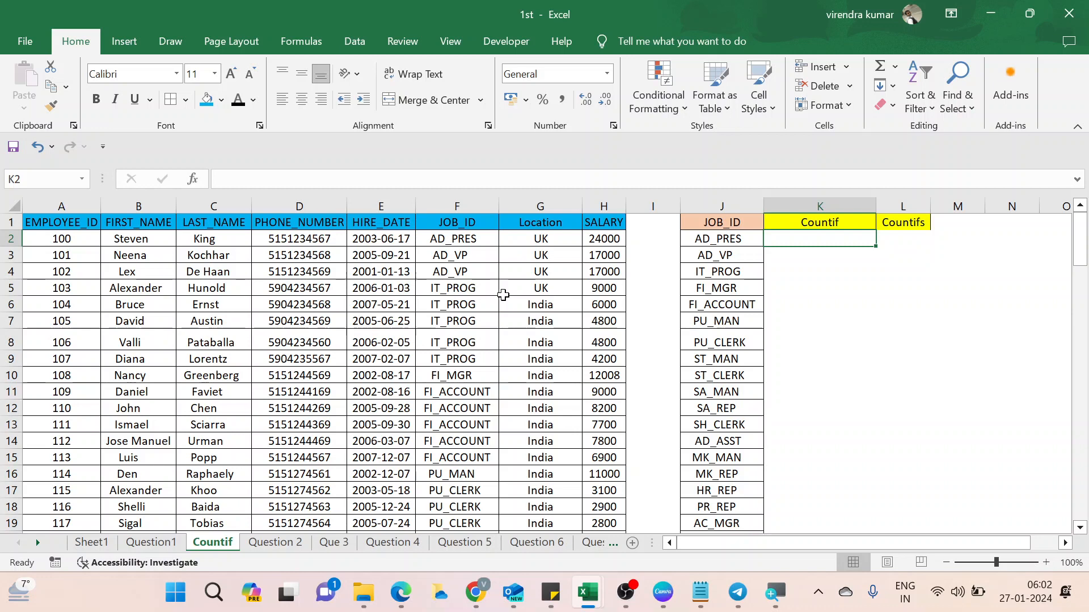
# Enter =COUNTIF(F:F,J2) in K2 to count the first job ID.
pyautogui.write('=coui')
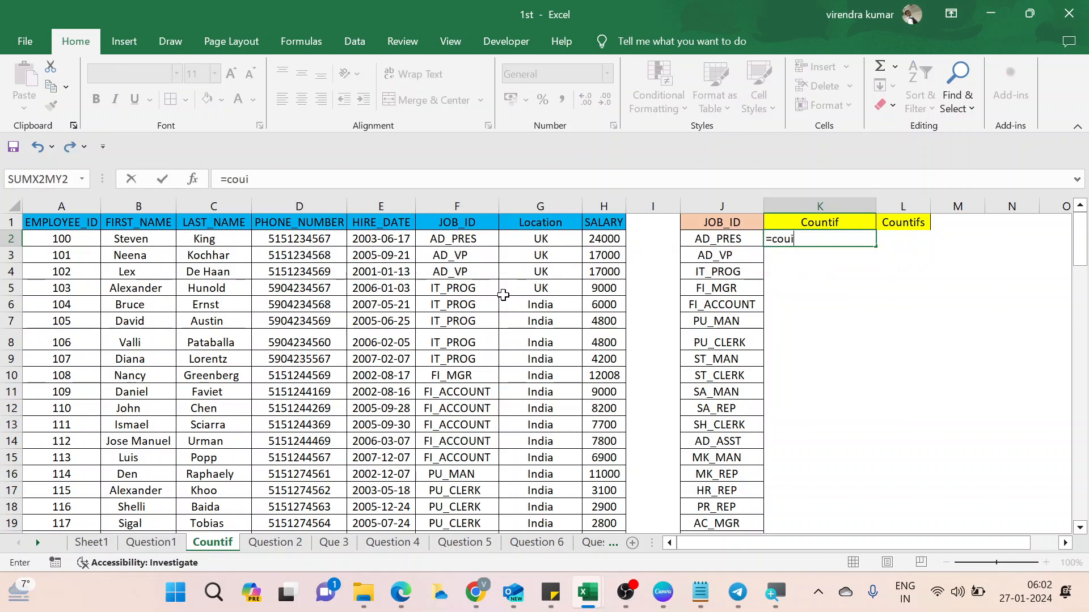
pyautogui.press('BackSpace')
pyautogui.press('Down')
pyautogui.press('Down')
pyautogui.press('Down')
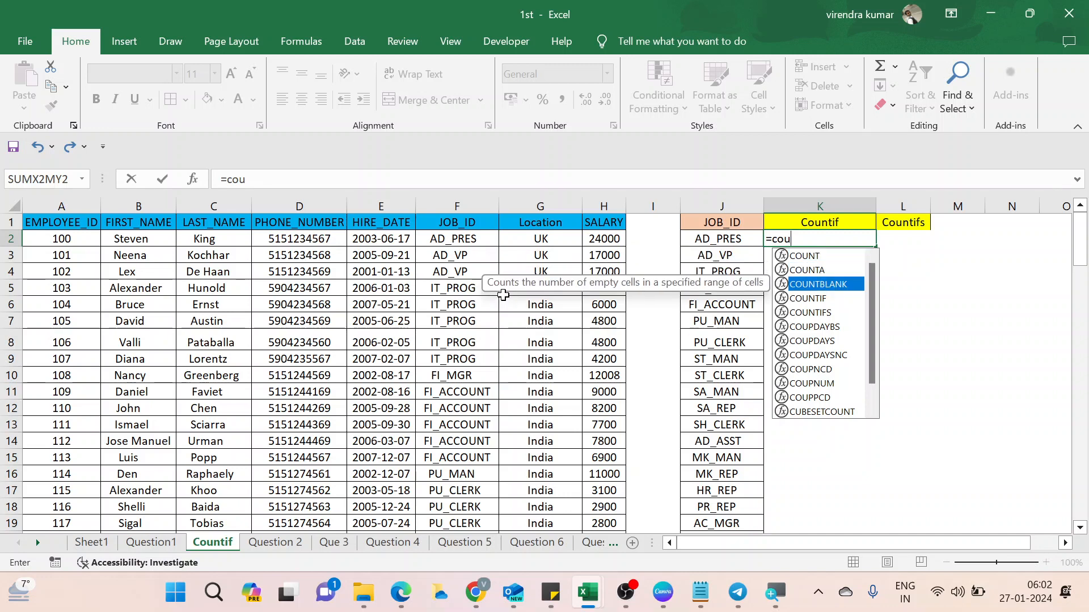
pyautogui.press('Tab')
pyautogui.press('Up')
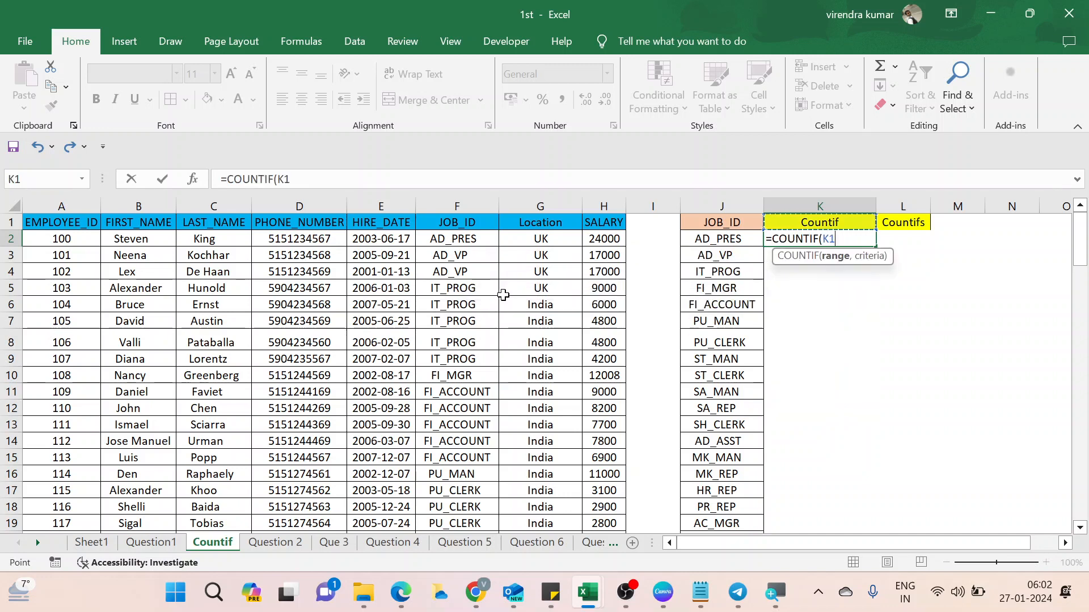
pyautogui.press('Left')
pyautogui.press('Left')
pyautogui.press('Left')
pyautogui.press('Left')
pyautogui.press('Left')
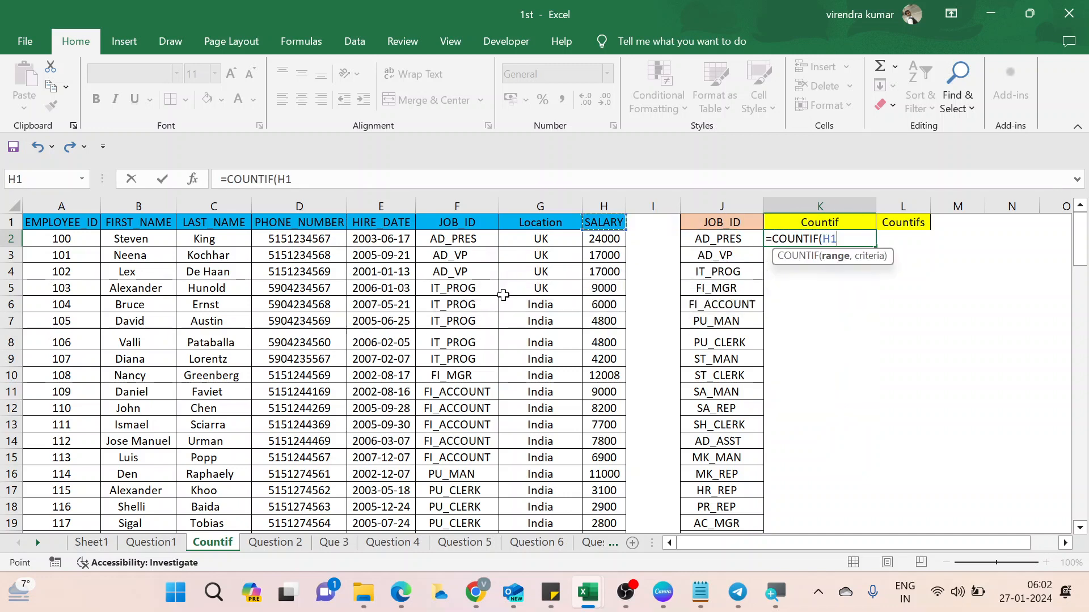
pyautogui.hotkey('ctrl', 'space')
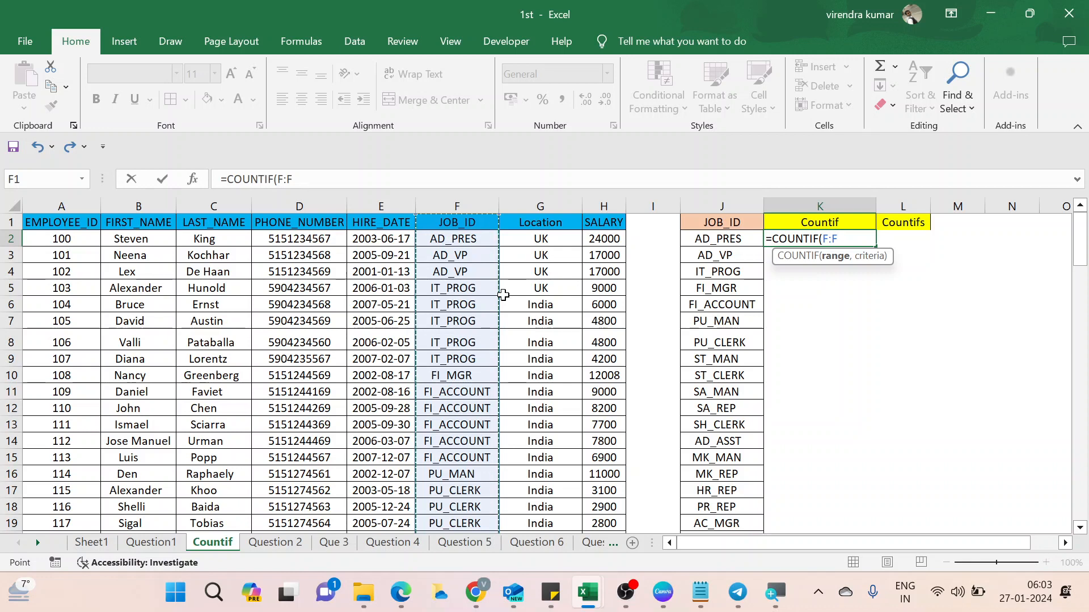
pyautogui.write(',')
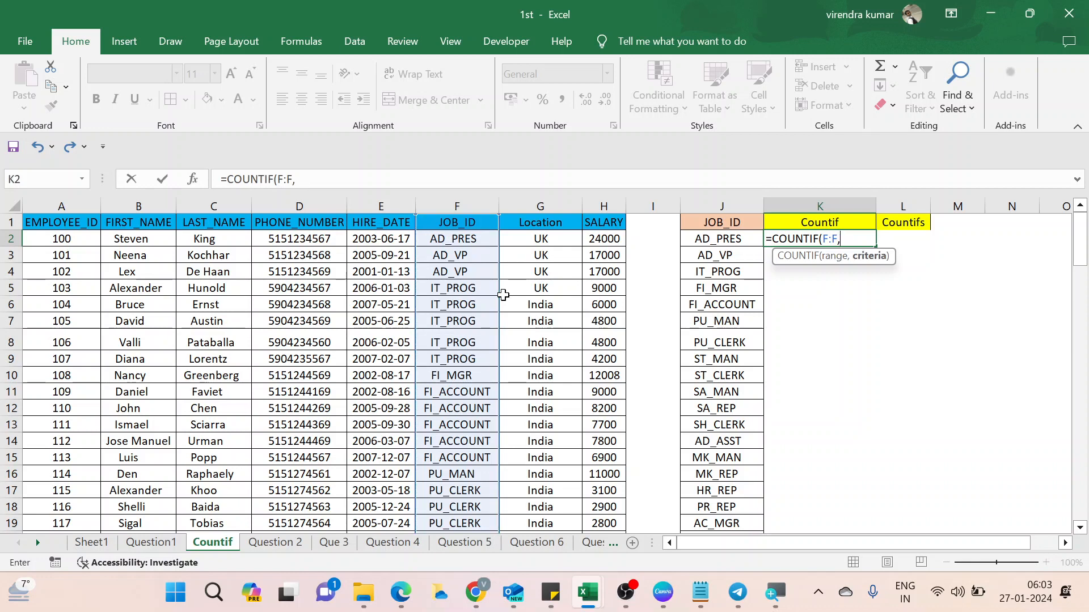
pyautogui.press('Left')
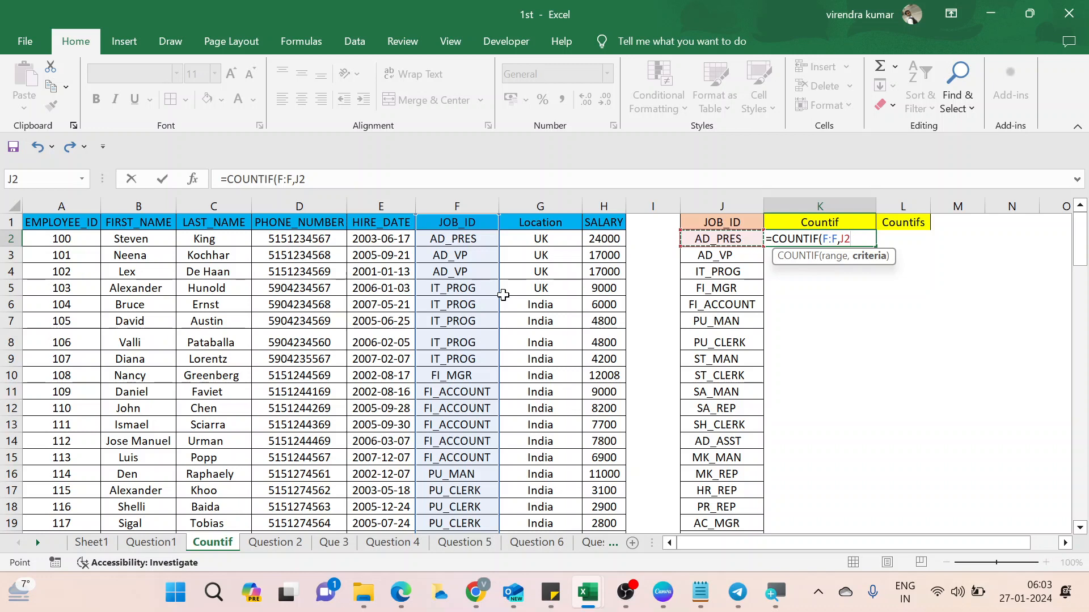
pyautogui.write(')')
pyautogui.press('Return')
# Fill the COUNTIF formula down K2:K20 and check the job ID counts.
pyautogui.press('Up')
pyautogui.press('Left')
pyautogui.hotkey('ctrl', 'Down')
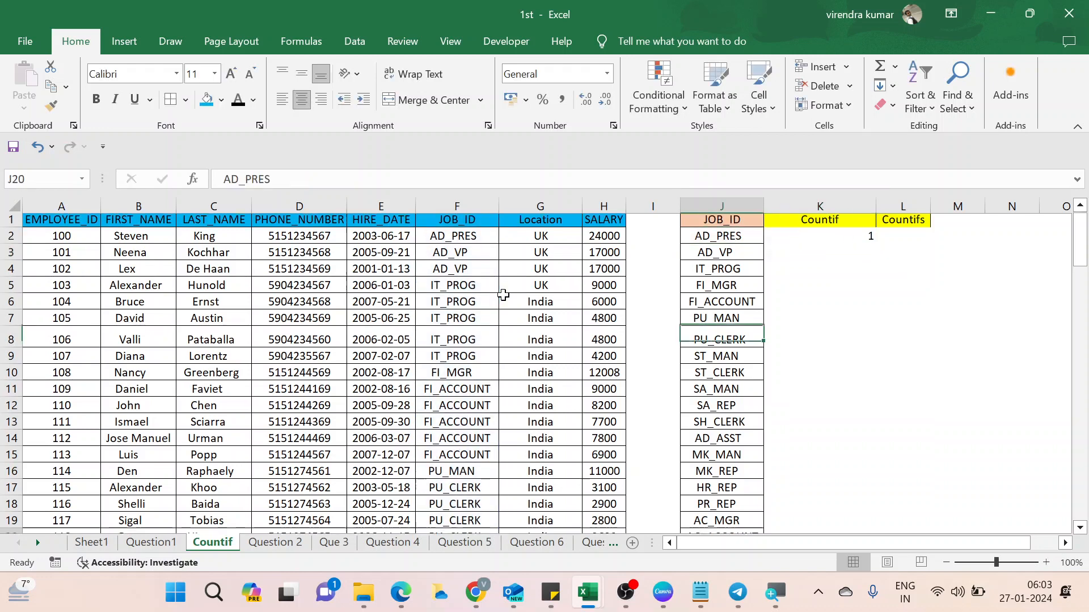
pyautogui.press('Right')
pyautogui.hotkey('ctrl', 'shift', 'Up')
pyautogui.hotkey('ctrl', 'd')
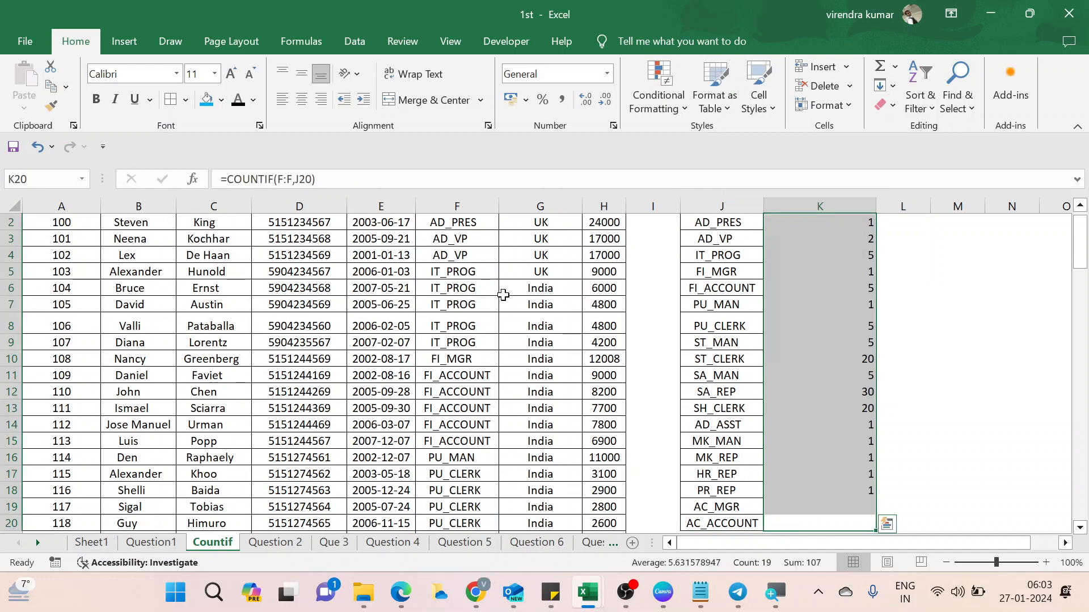
pyautogui.hotkey('ctrl', 'Up')
pyautogui.press('Down')
pyautogui.press('Down')
pyautogui.press('Up')
pyautogui.press('Up')
pyautogui.press('Up')
pyautogui.press('Down')
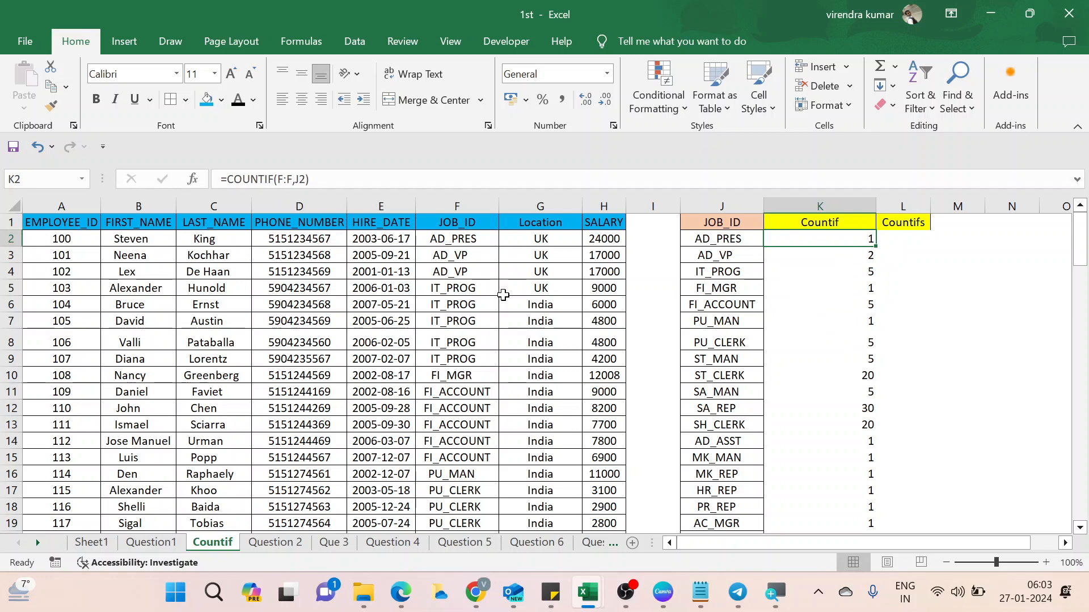
pyautogui.press('Right')
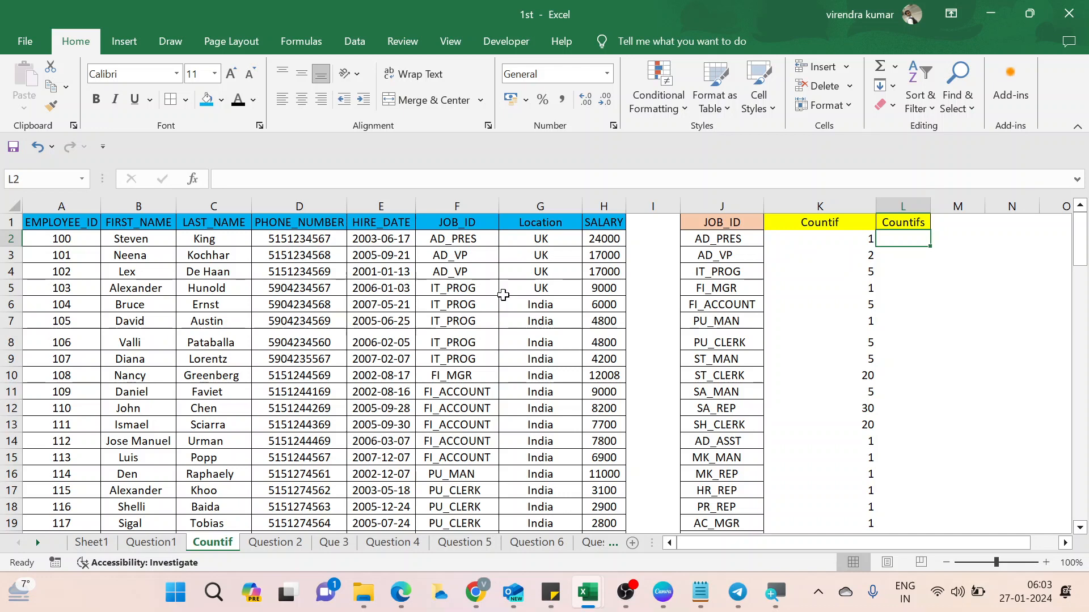
pyautogui.write('=')
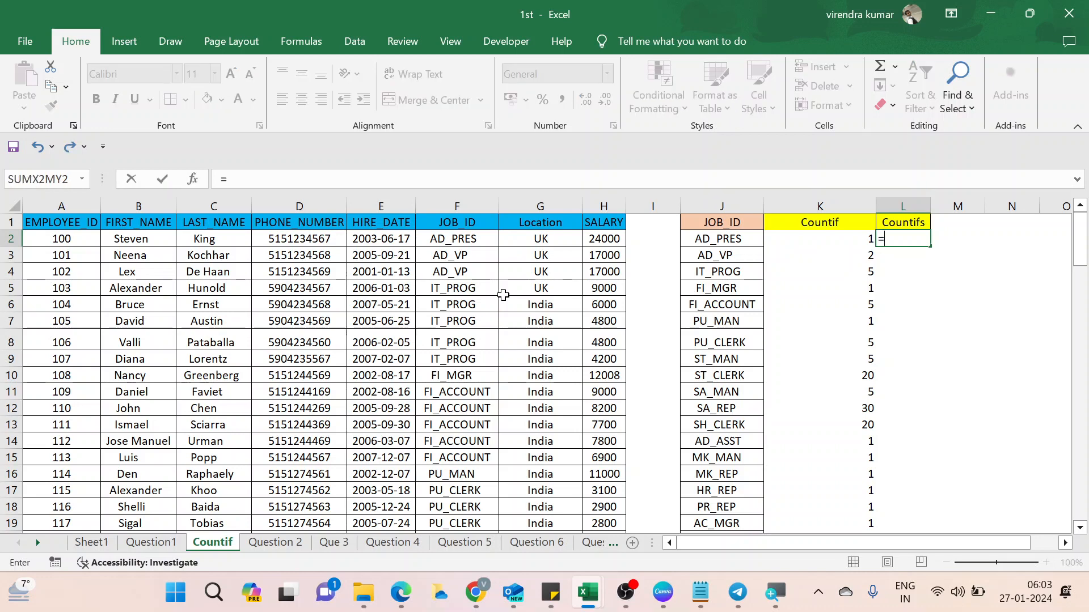
pyautogui.write('cou')
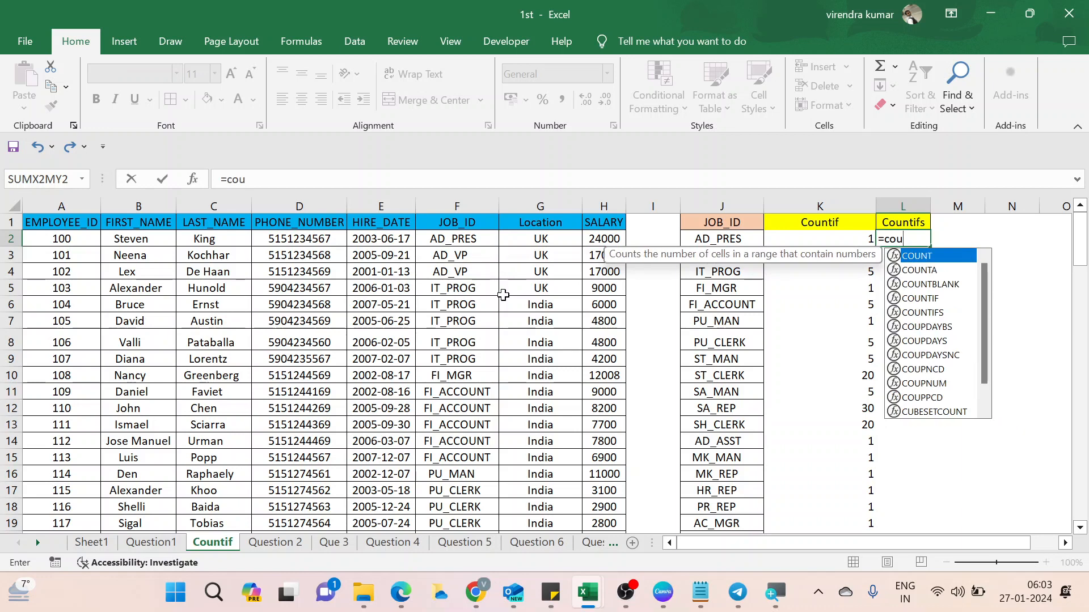
pyautogui.press('Down')
pyautogui.press('Down')
pyautogui.press('Down')
pyautogui.press('Down')
pyautogui.press('Tab')
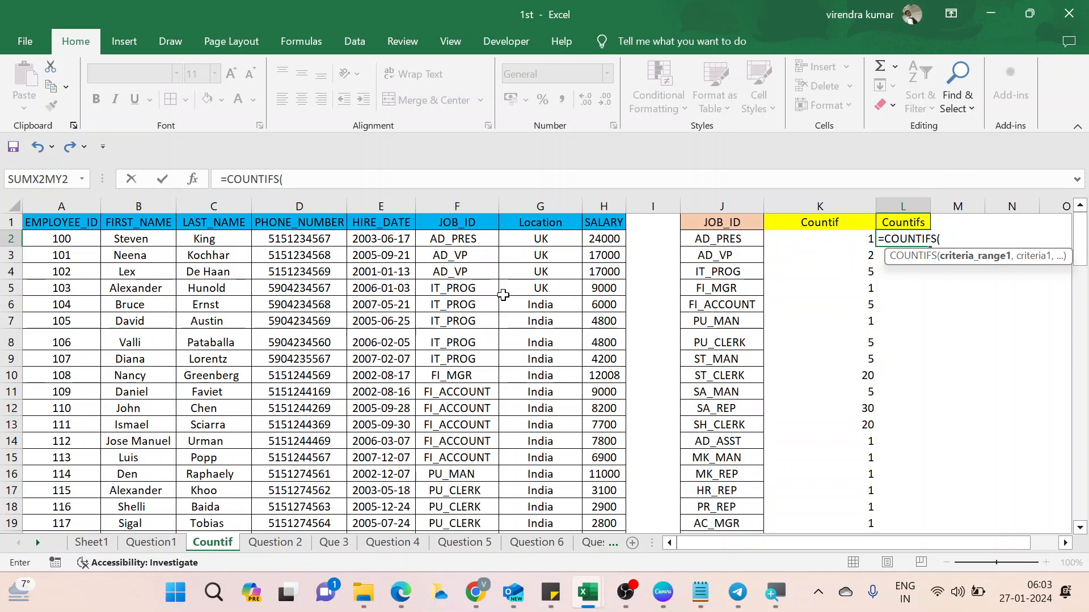
pyautogui.press('Up')
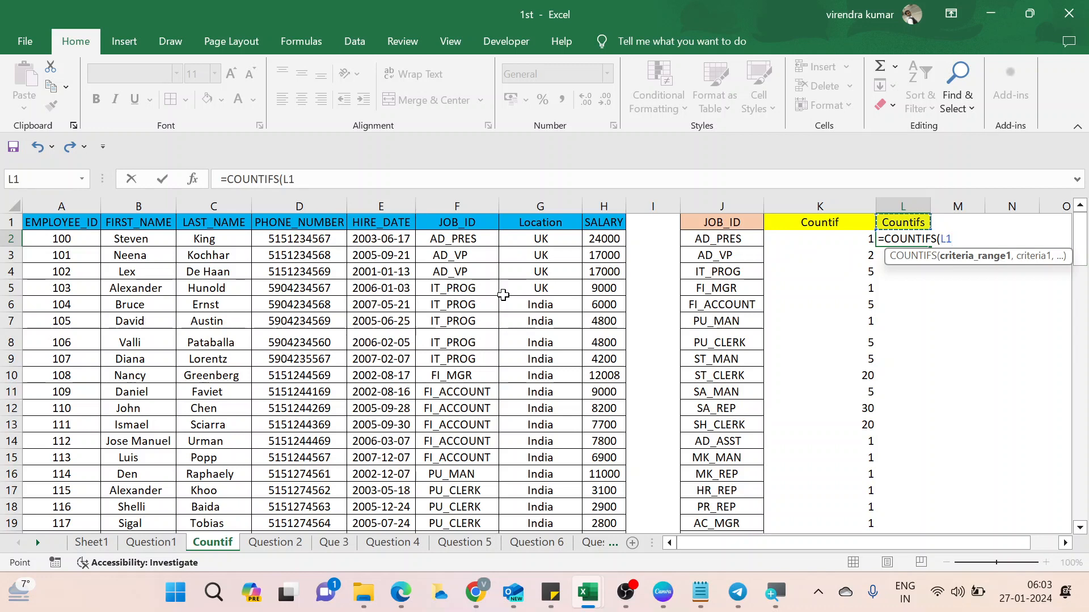
pyautogui.press('Left')
pyautogui.press('Left')
pyautogui.press('Left')
pyautogui.press('Escape')
pyautogui.press('Up')
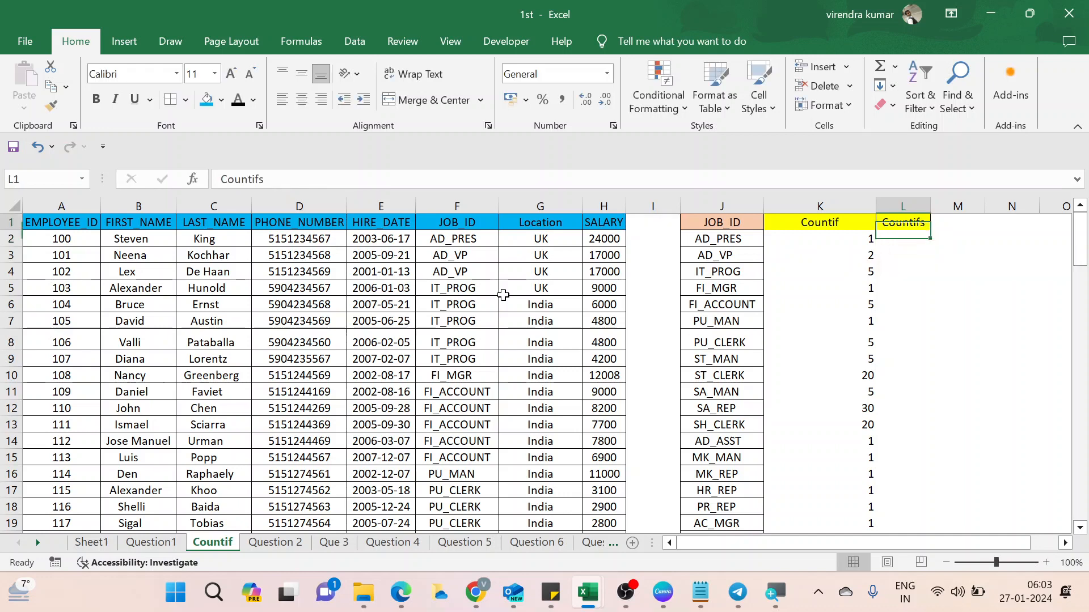
pyautogui.press('Down')
pyautogui.press('Left')
pyautogui.press('Left')
pyautogui.press('Up')
pyautogui.press('Right')
pyautogui.press('Right')
pyautogui.press('Right')
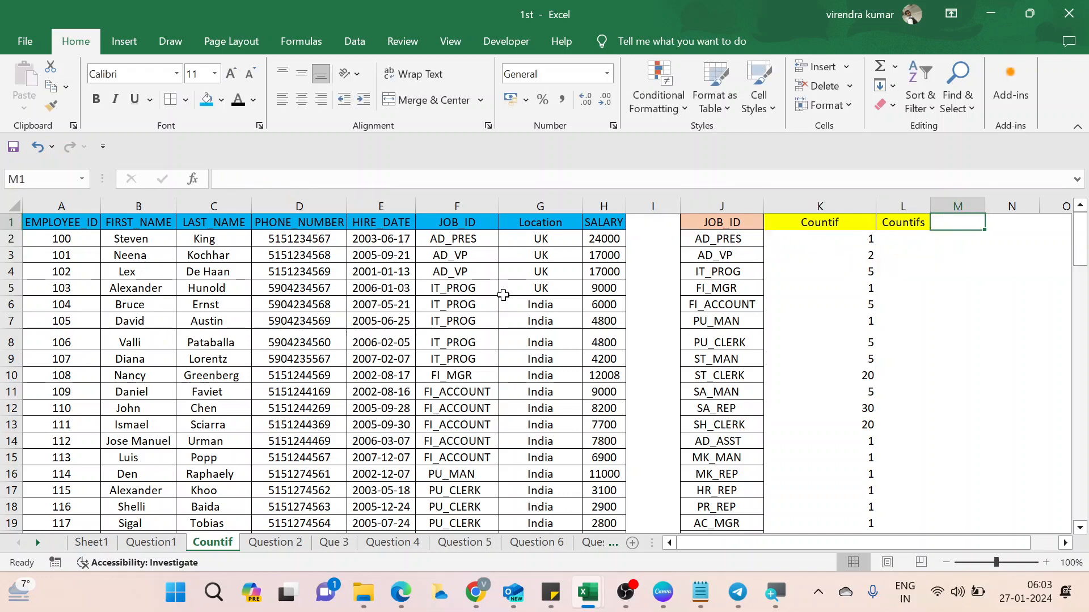
# Enter UK in M1 as the location criterion.
pyautogui.write('UK')
pyautogui.hotkey('ctrl', 'Return')
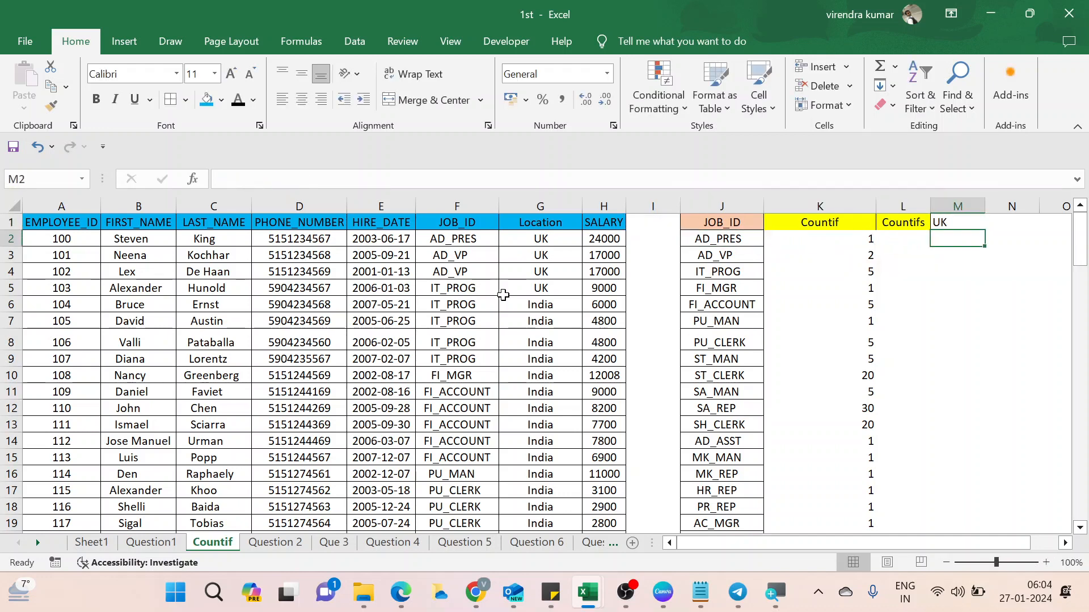
pyautogui.press('Left')
pyautogui.press('Down')
# Start a COUNTIFS in L2 with column F as range and J2 as first criterion.
pyautogui.write('=')
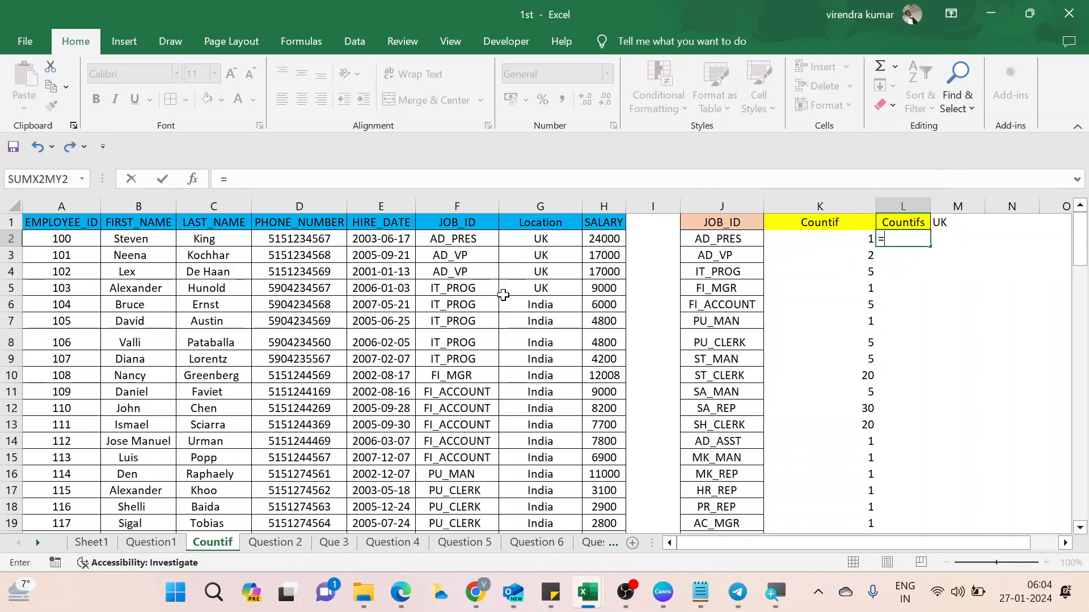
pyautogui.write('cou')
pyautogui.press('Down')
pyautogui.press('Down')
pyautogui.press('Down')
pyautogui.press('Down')
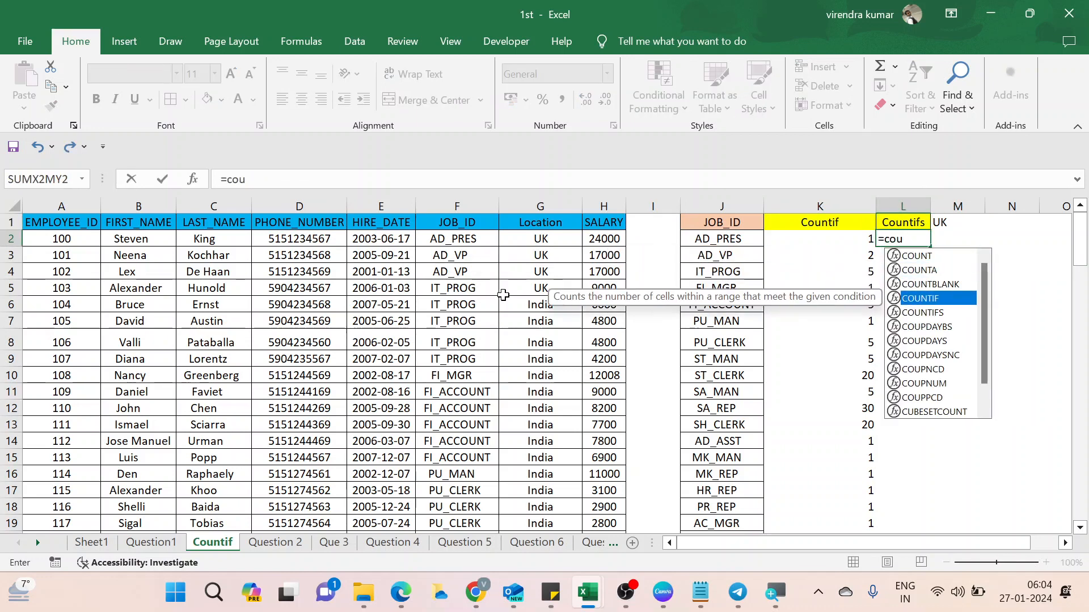
pyautogui.press('Tab')
pyautogui.press('Up')
pyautogui.press('Left')
pyautogui.press('Left')
pyautogui.press('Left')
pyautogui.press('Left')
pyautogui.press('Left')
pyautogui.press('Left')
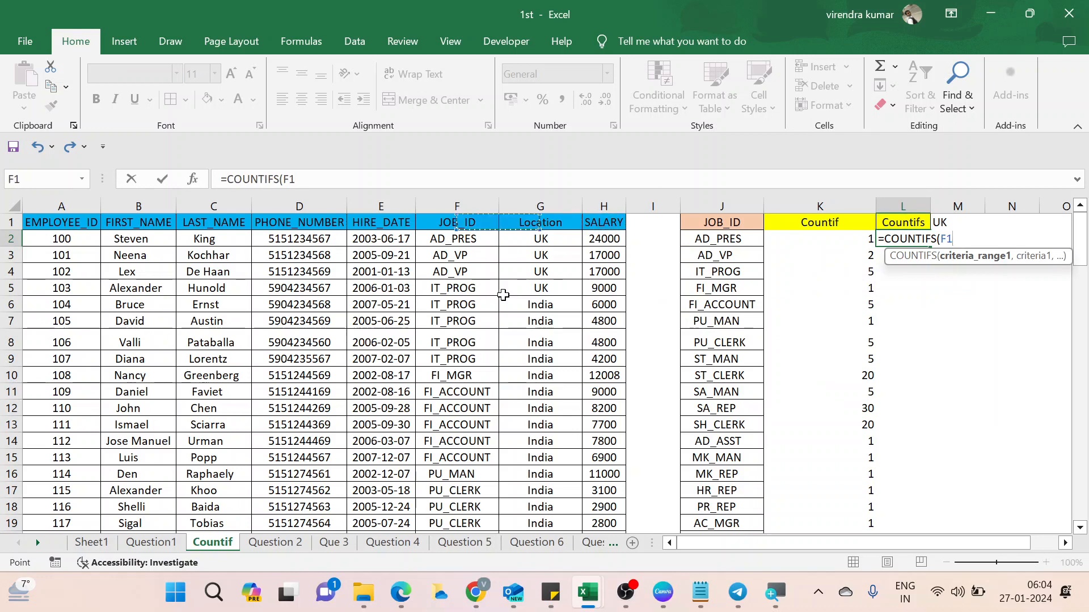
pyautogui.hotkey('ctrl', 'space')
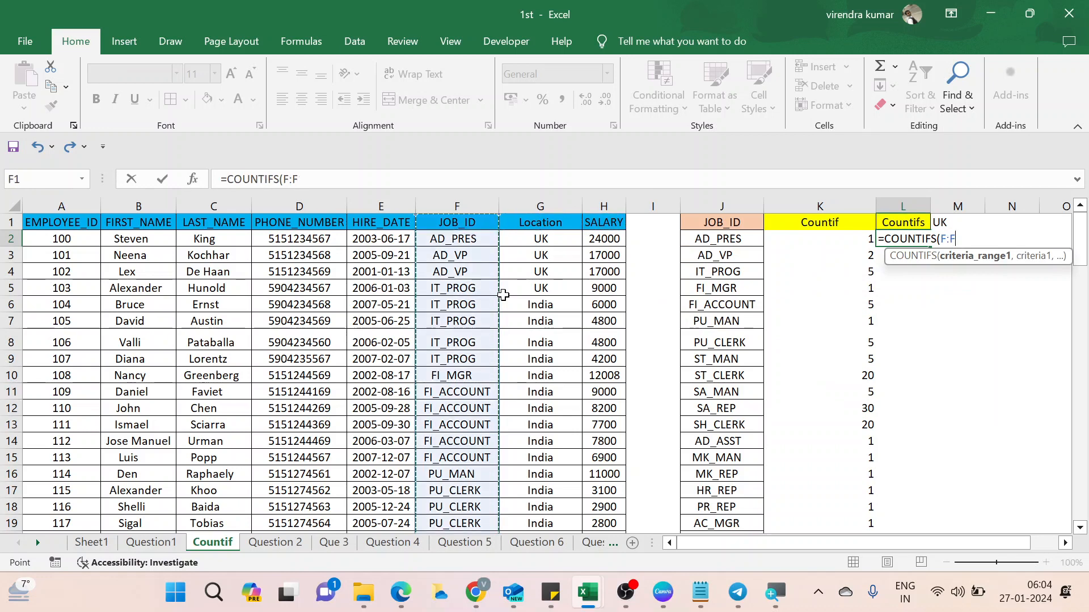
pyautogui.write(',')
pyautogui.press('Left')
pyautogui.press('Left')
pyautogui.press('Left')
pyautogui.press('Right')
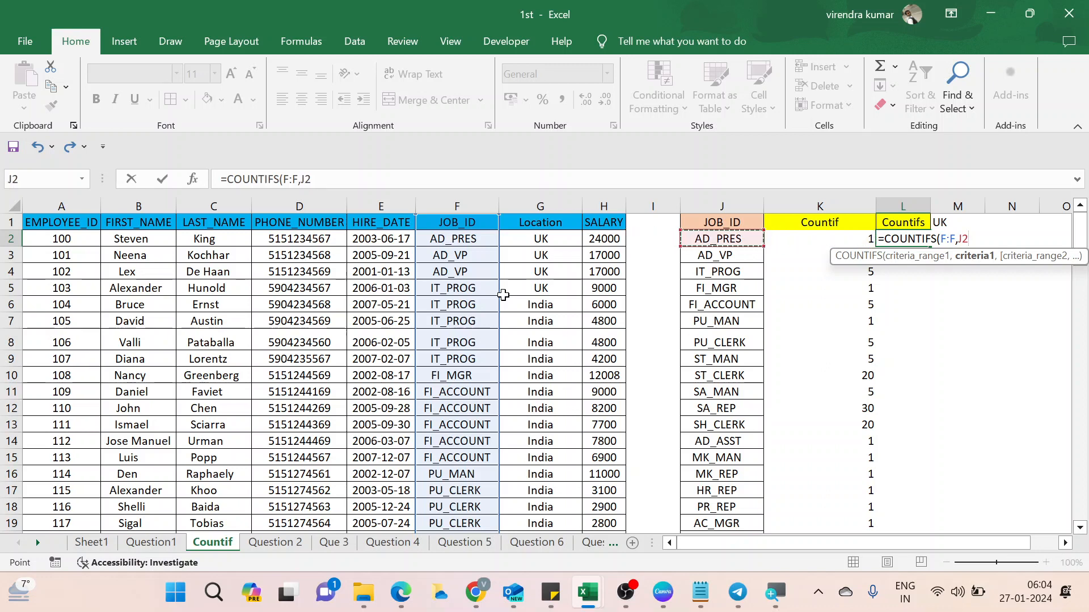
# Add column G with absolute $M$1 as the second pair, completing =COUNTIFS(F:F,J2,G:G,$M$1).
pyautogui.write(',')
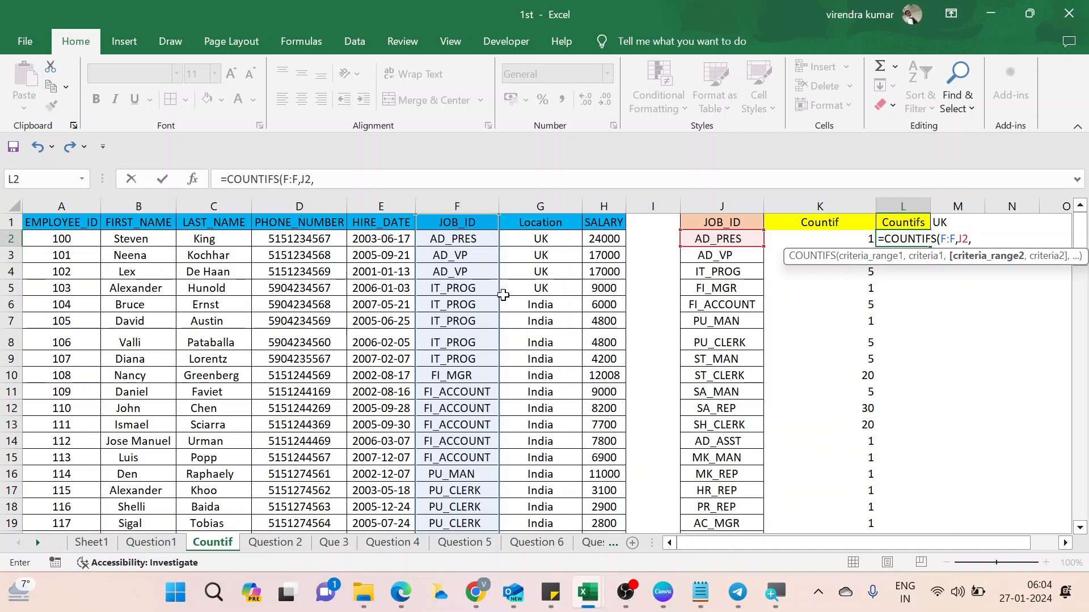
pyautogui.press('Up')
pyautogui.press('Left')
pyautogui.press('Left')
pyautogui.press('Left')
pyautogui.press('Left')
pyautogui.press('Left')
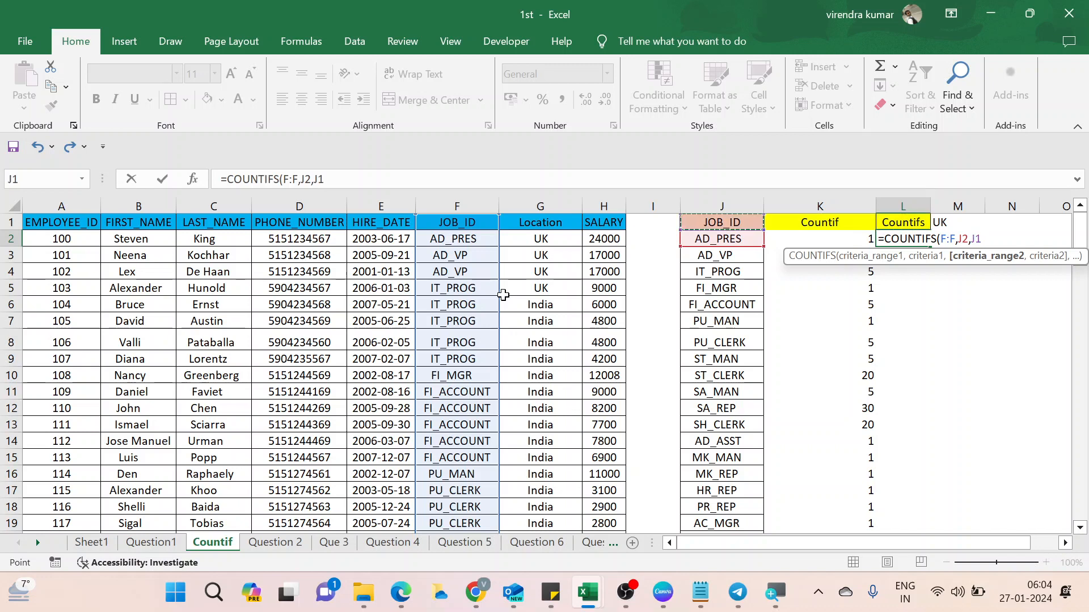
pyautogui.hotkey('ctrl', 'space')
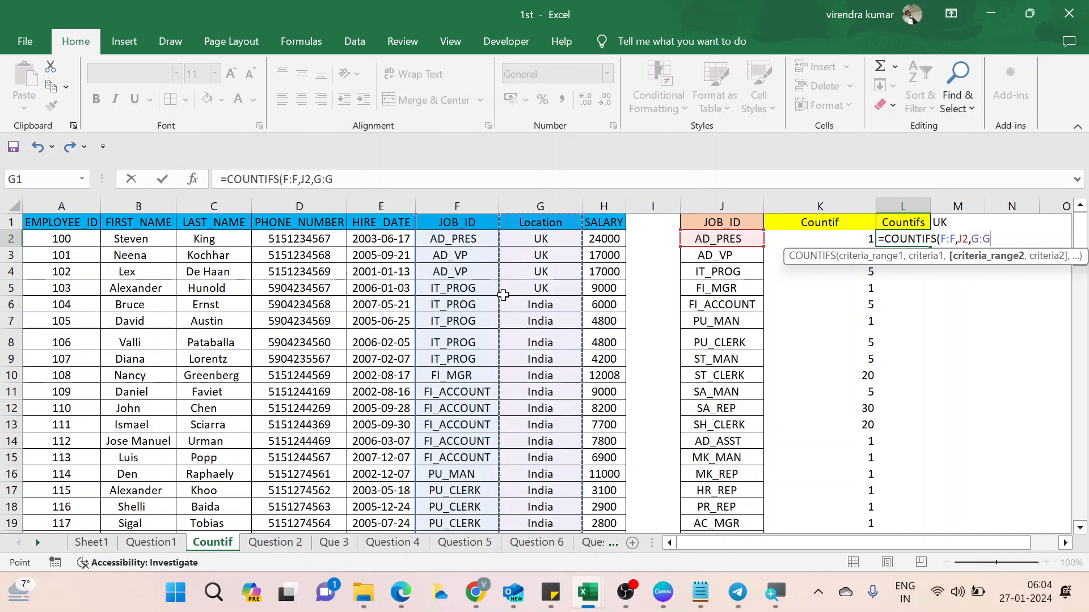
pyautogui.write(',')
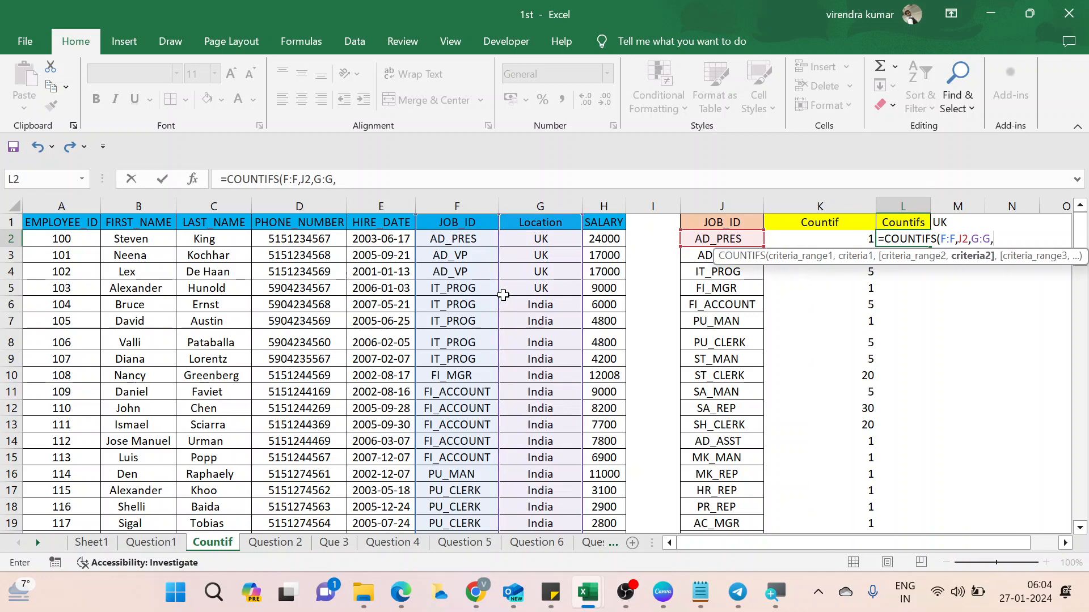
pyautogui.press('Up')
pyautogui.press('Right')
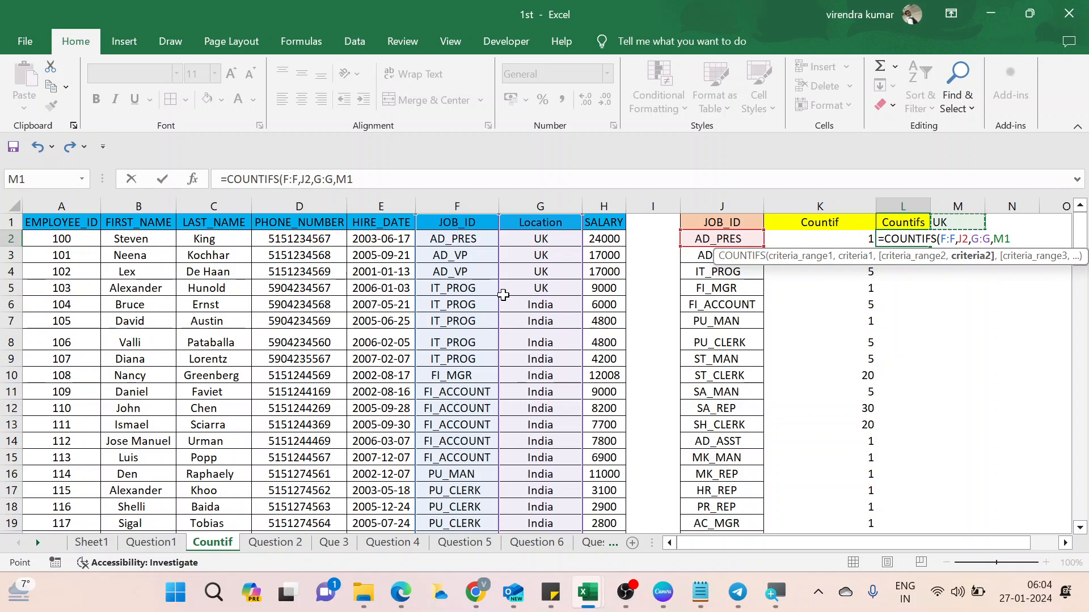
pyautogui.press('F4')
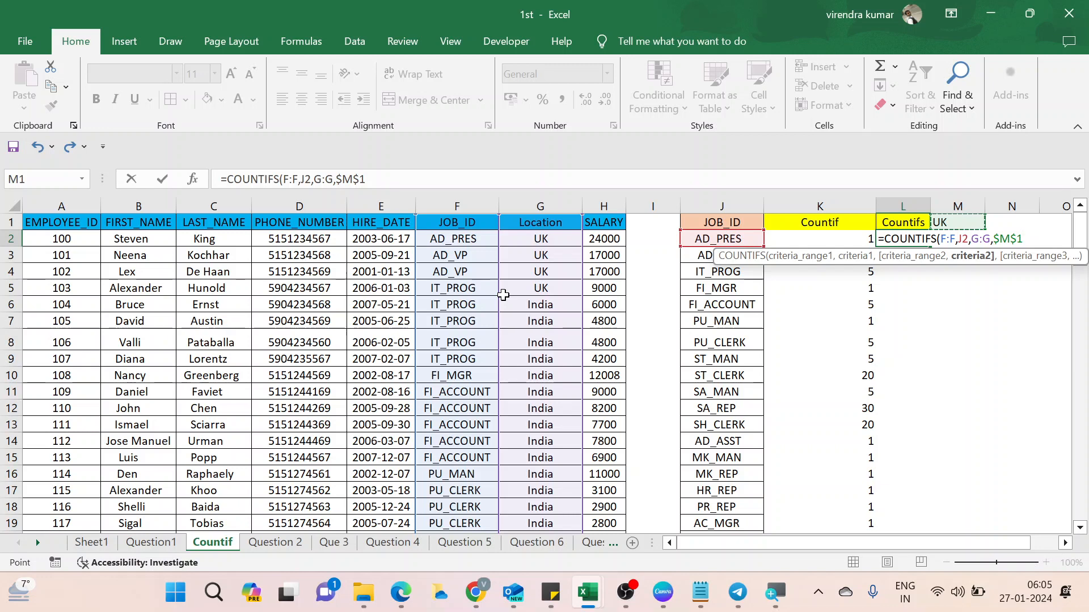
pyautogui.write(')')
pyautogui.press('Return')
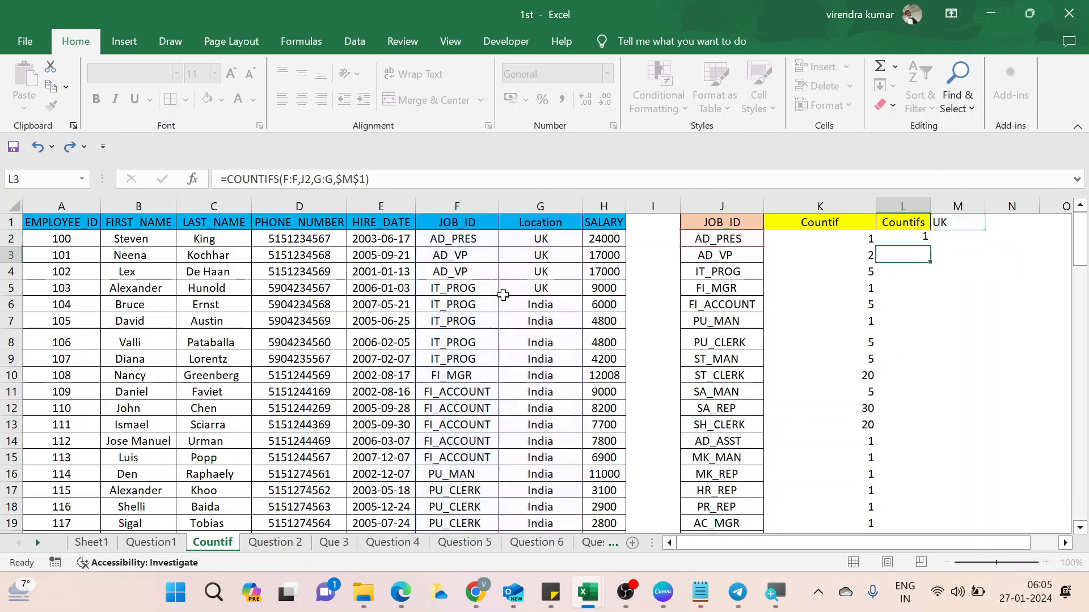
# Fill the COUNTIFS formula from L2 down to L20.
pyautogui.press('Up')
pyautogui.press('Left')
pyautogui.hotkey('ctrl', 'Down')
pyautogui.press('Right')
pyautogui.hotkey('ctrl', 'shift', 'Up')
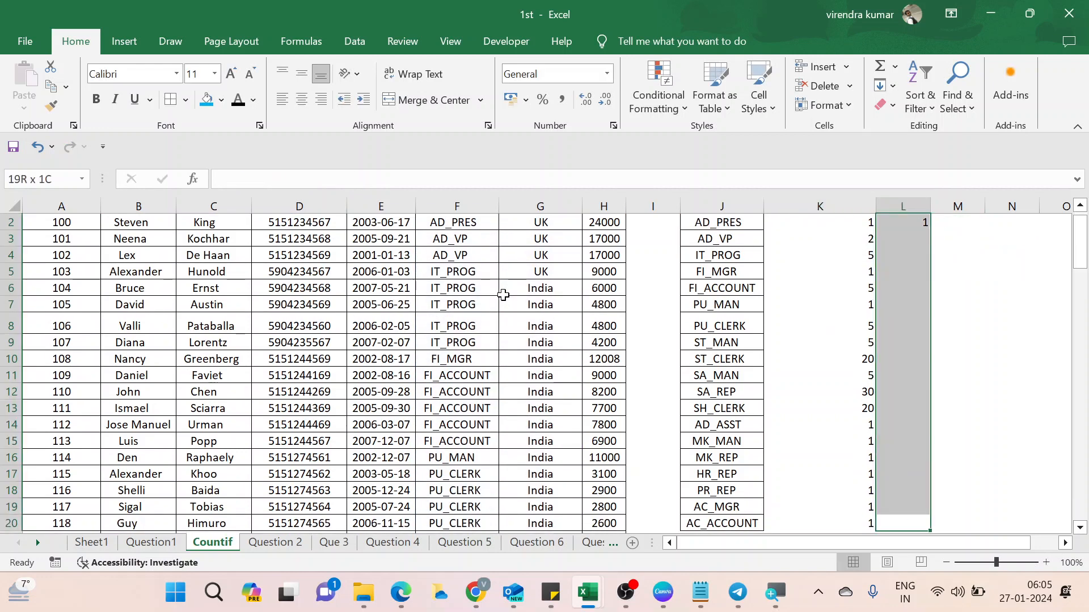
pyautogui.hotkey('ctrl', 'd')
pyautogui.hotkey('ctrl', 'Up')
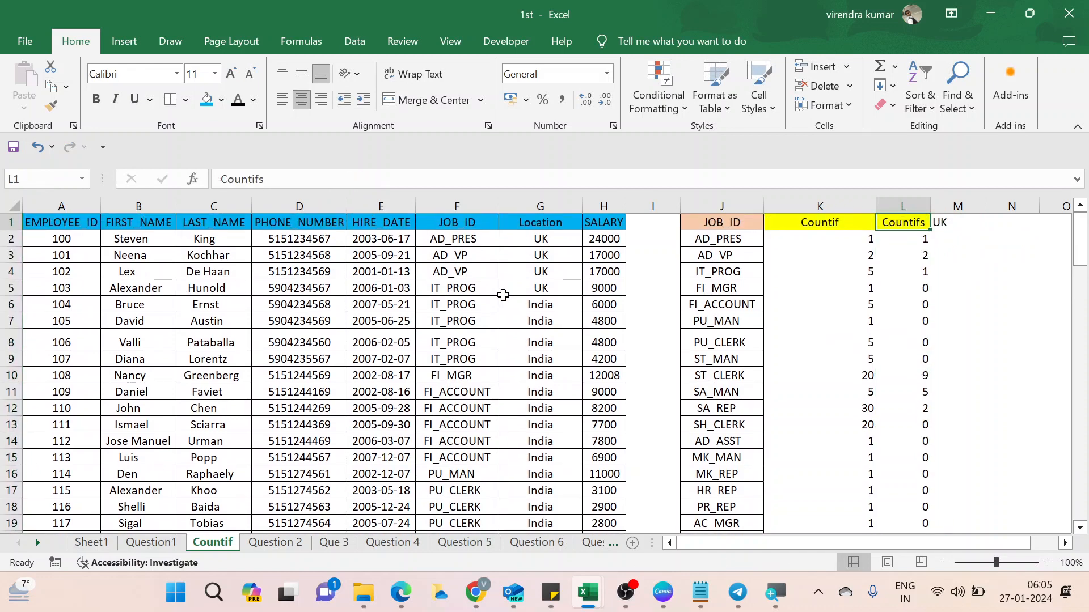
# Review the UK counts for AD_PRES, AD_VP and lower rows, then return to the data start.
pyautogui.press('Down')
pyautogui.press('Left')
pyautogui.press('Left')
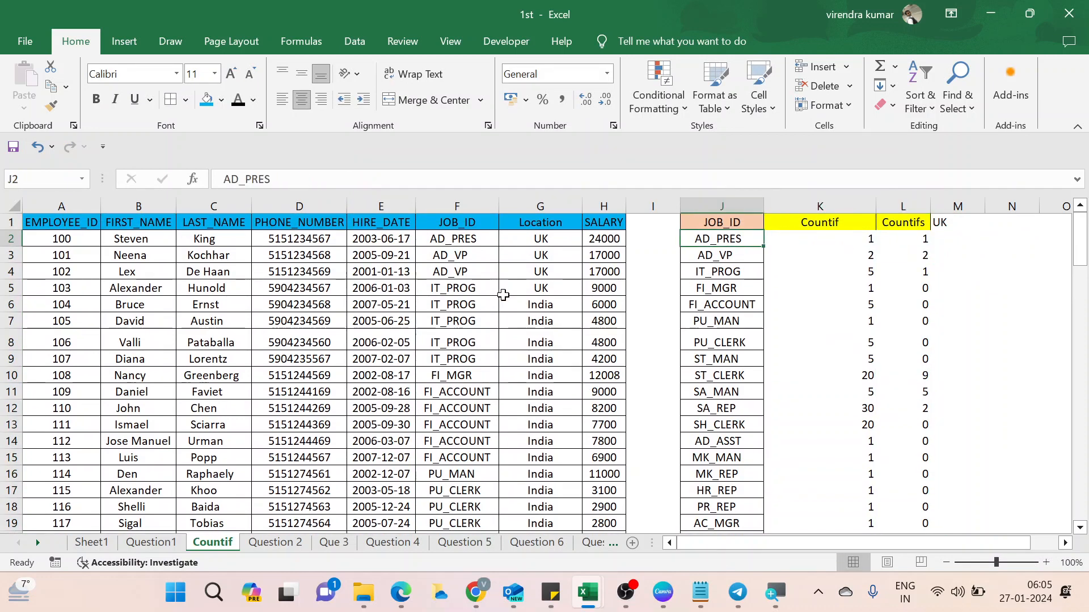
pyautogui.press('Right')
pyautogui.press('Right')
pyautogui.press('Right')
pyautogui.press('Down')
pyautogui.press('Left')
pyautogui.press('Left')
pyautogui.press('Left')
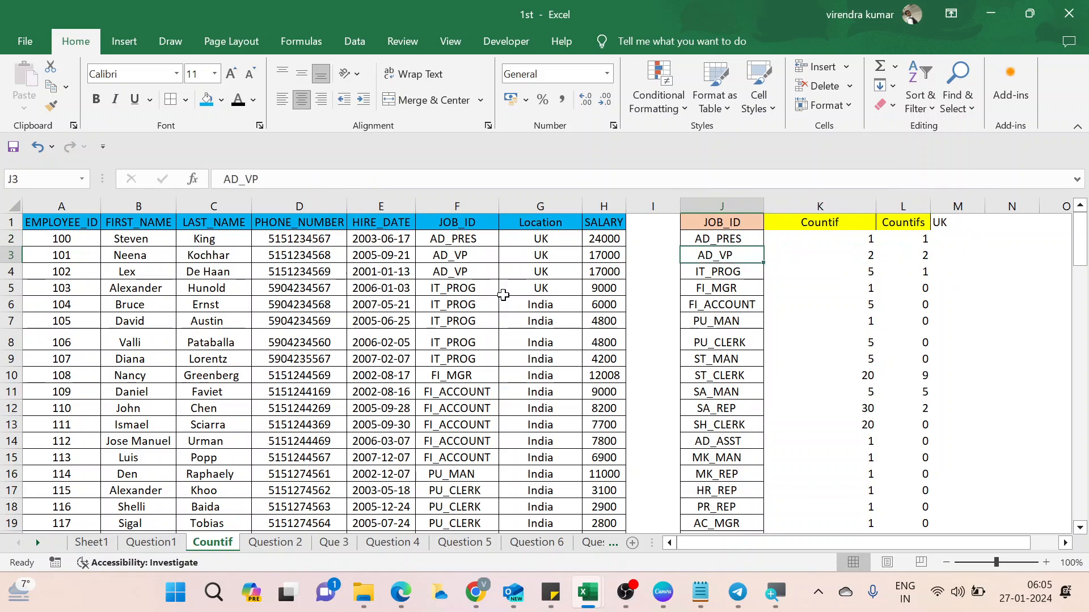
pyautogui.press('Right')
pyautogui.press('Right')
pyautogui.press('Down')
pyautogui.press('Down')
pyautogui.press('Down')
pyautogui.press('Down')
pyautogui.press('Down')
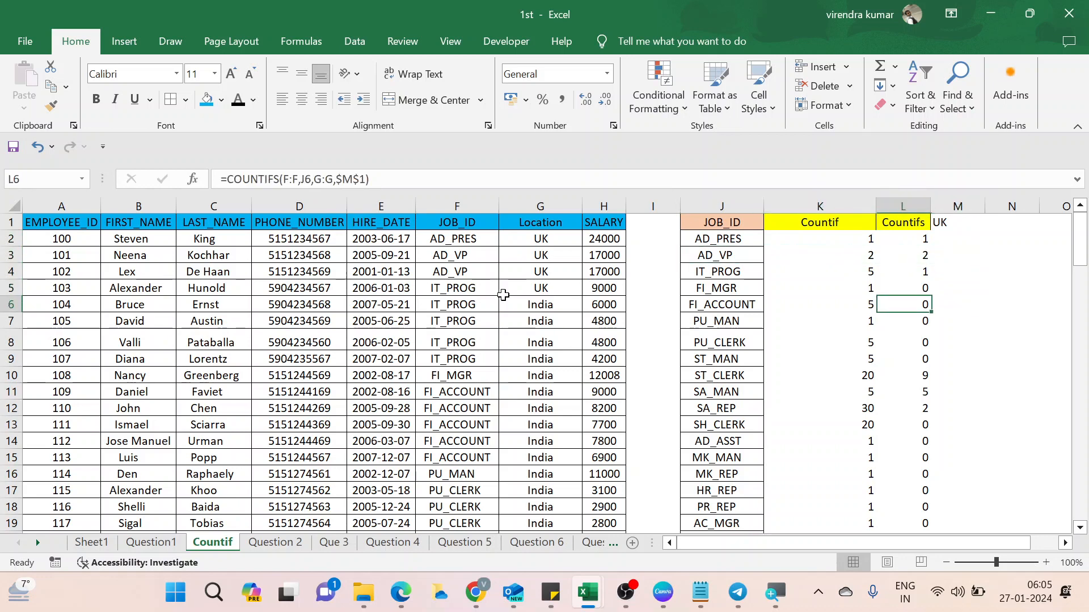
pyautogui.press('Down')
pyautogui.press('Down')
pyautogui.press('Down')
pyautogui.press('Down')
pyautogui.hotkey('ctrl', 'Up')
pyautogui.hotkey('ctrl', 'Left')
pyautogui.hotkey('ctrl', 'Left')
pyautogui.hotkey('ctrl', 'Left')
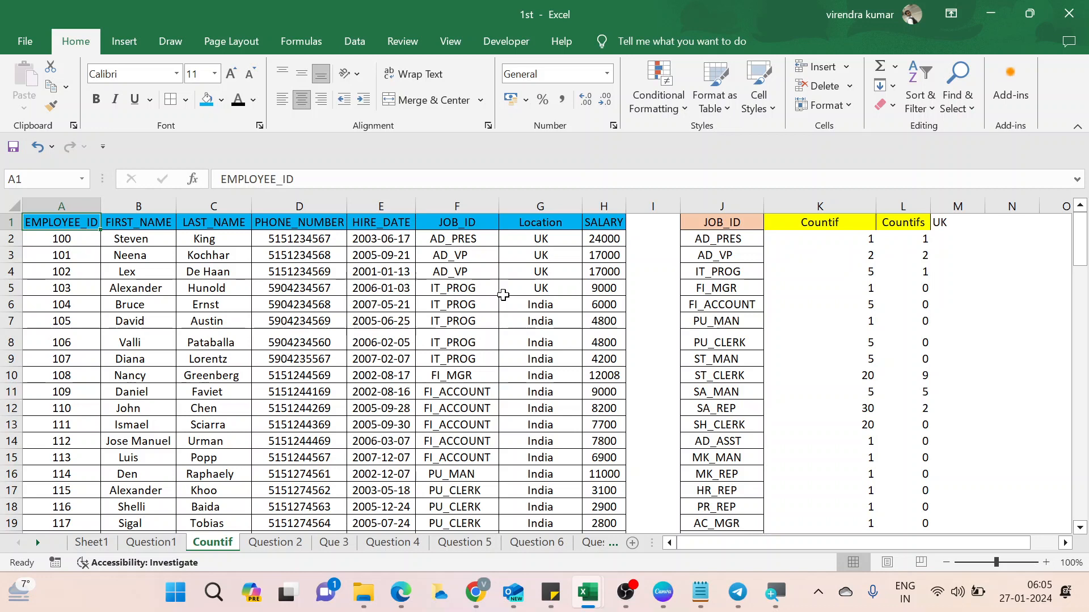
# Go to the Question1 sheet with the Count, Counta and Text count table.
pyautogui.click(152, 543)
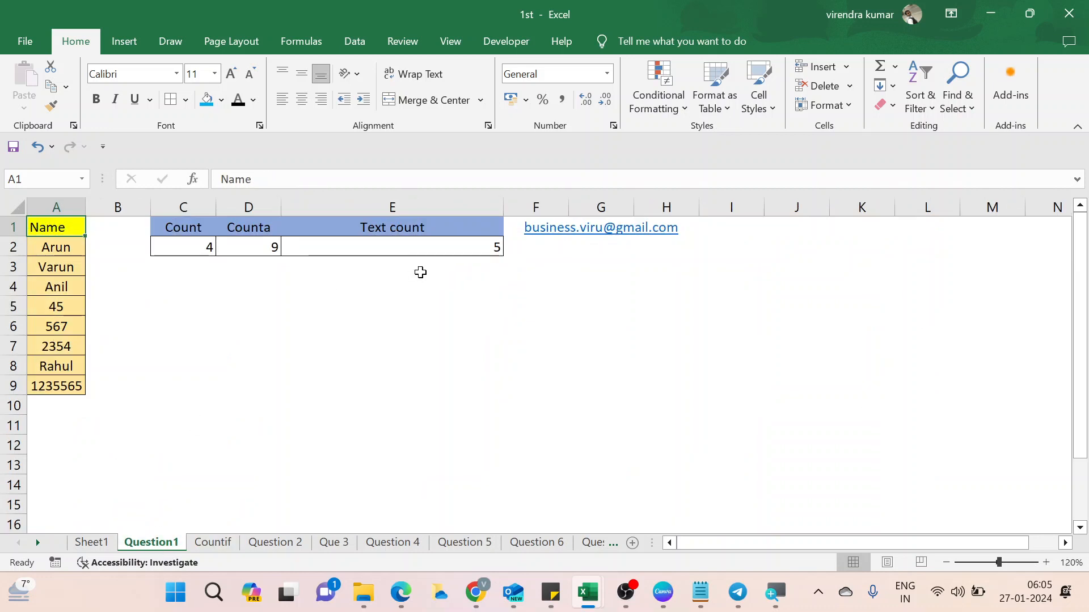